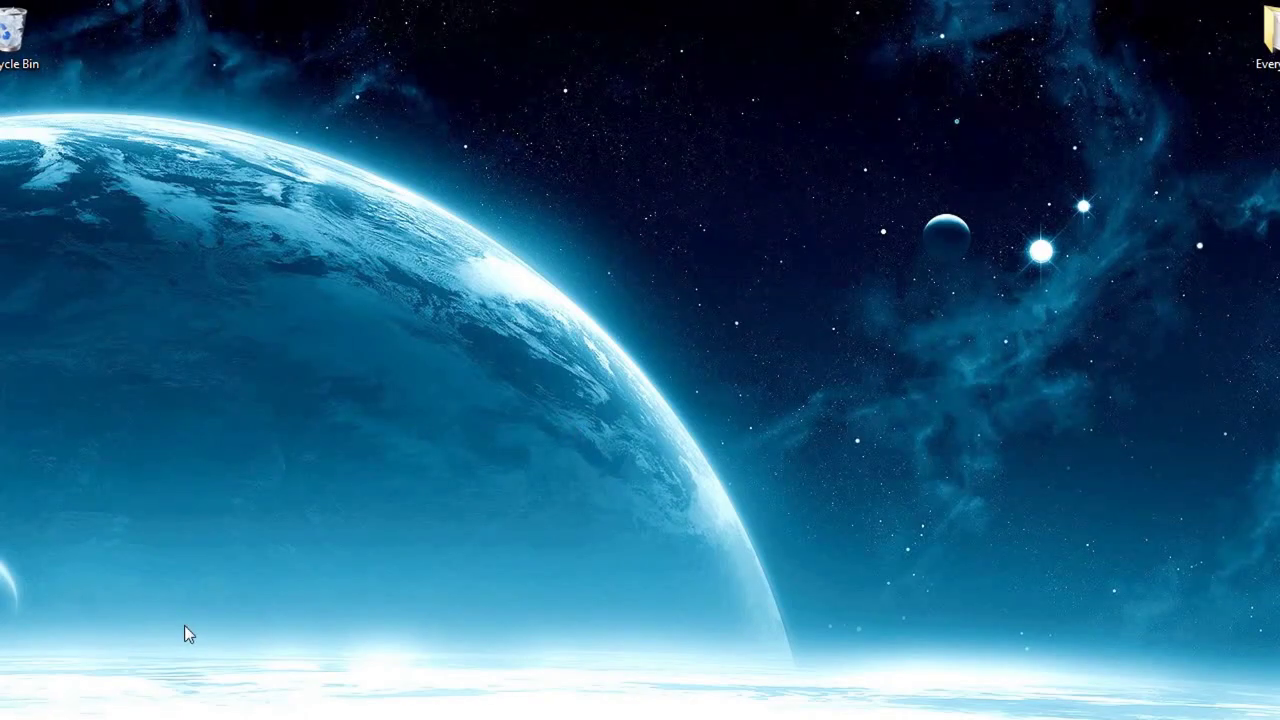
# Launch Roblox Studio from the Start menu's Roblox program folder.
pyautogui.press('super')
pyautogui.click(30, 657)
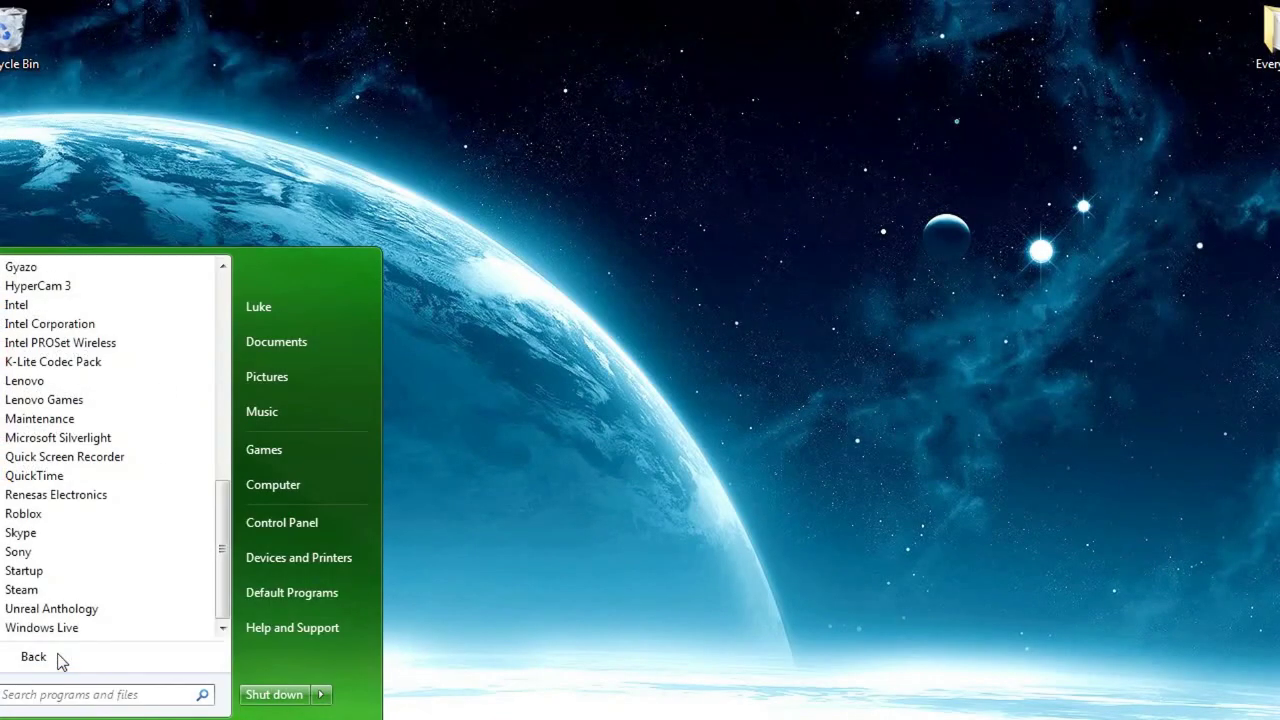
pyautogui.click(57, 515)
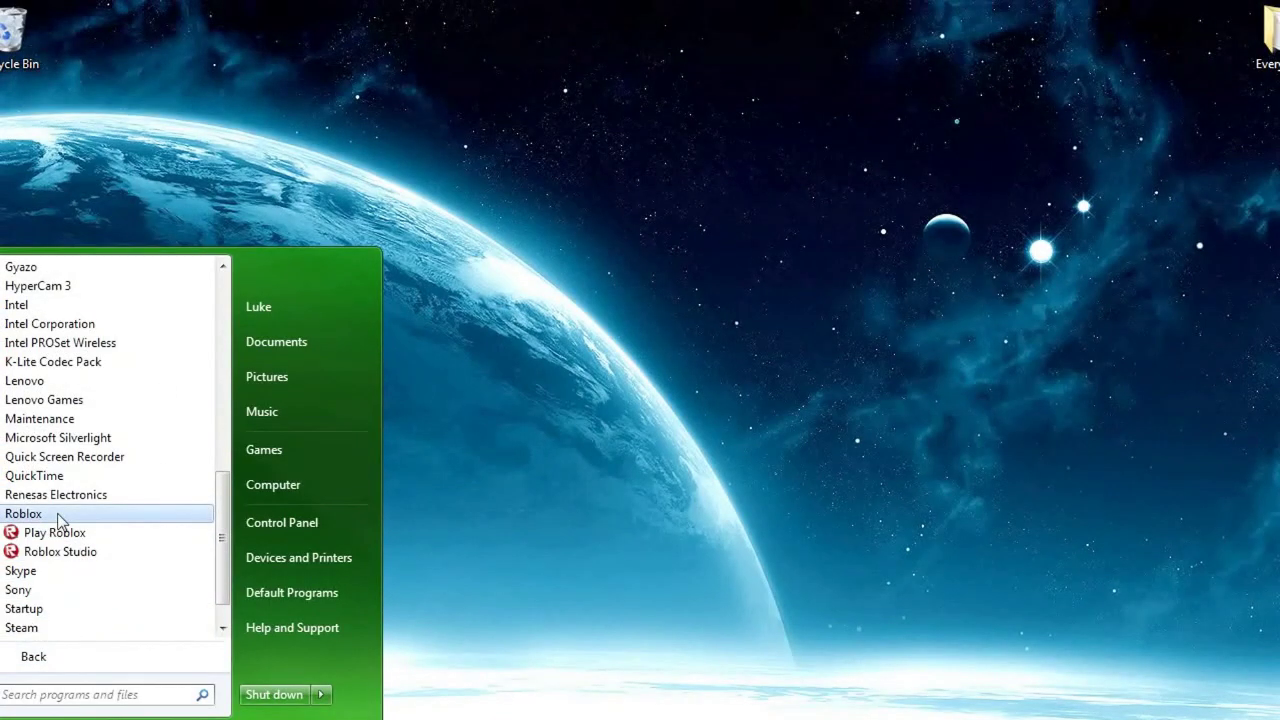
pyautogui.click(89, 551)
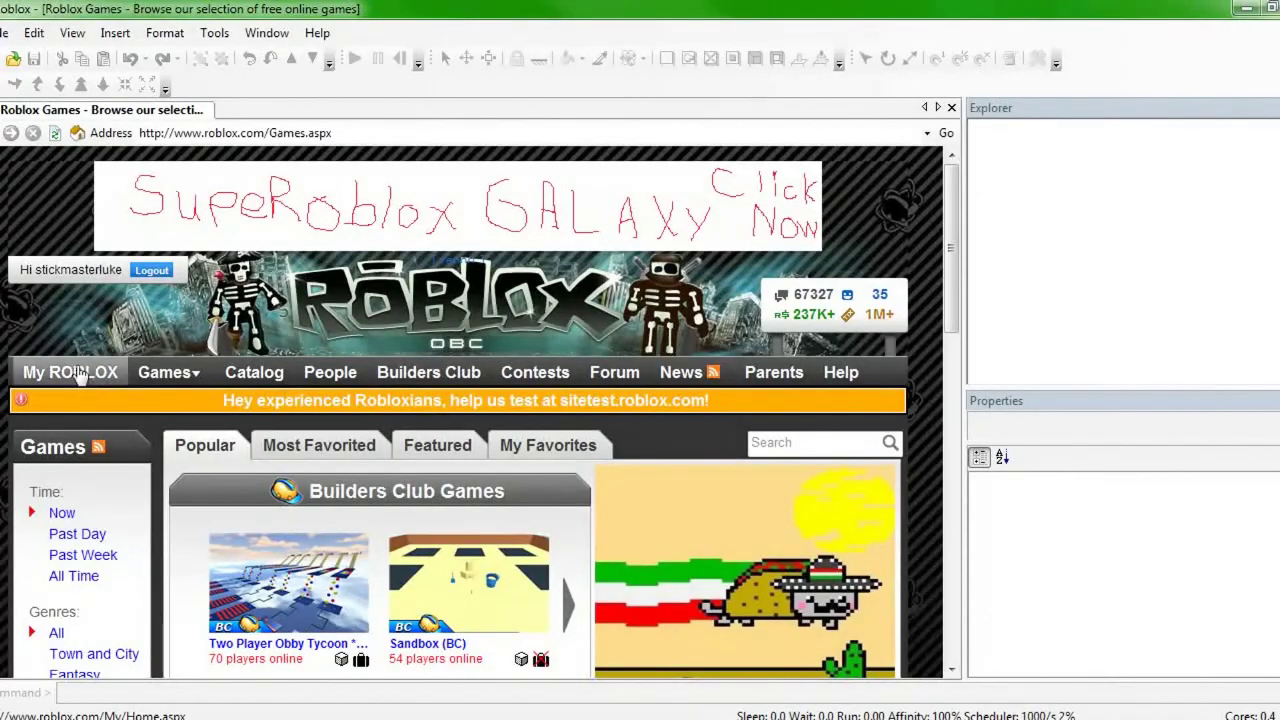
# From the profile's Active Places, open the Grassy Field place for editing.
pyautogui.click(78, 374)
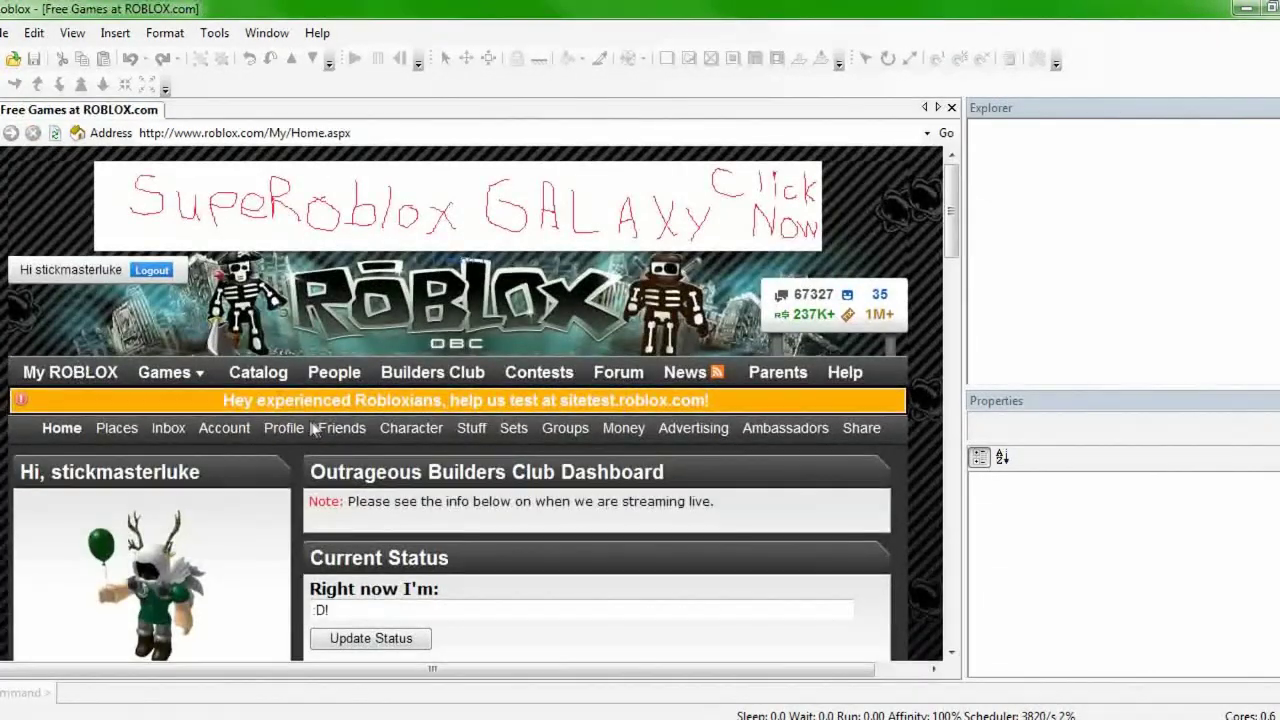
pyautogui.click(284, 428)
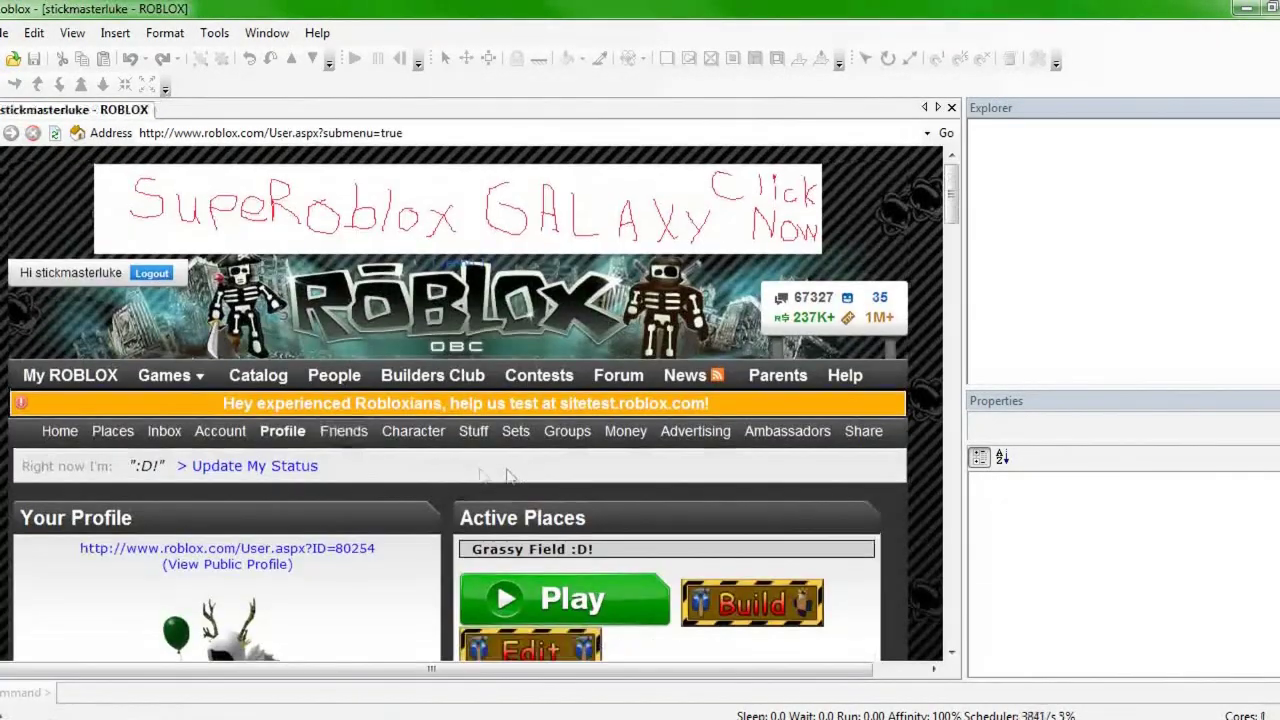
pyautogui.scroll(-1, 513, 463)
pyautogui.scroll(-2, 513, 463)
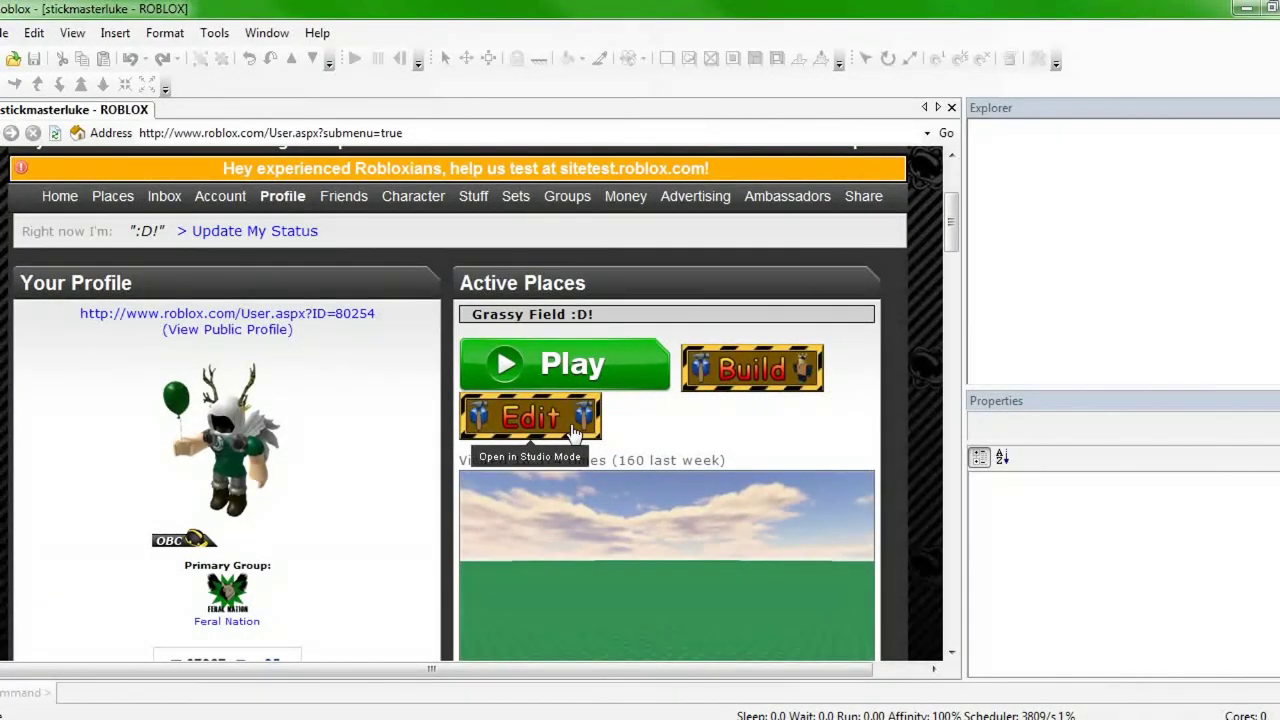
pyautogui.click(576, 432)
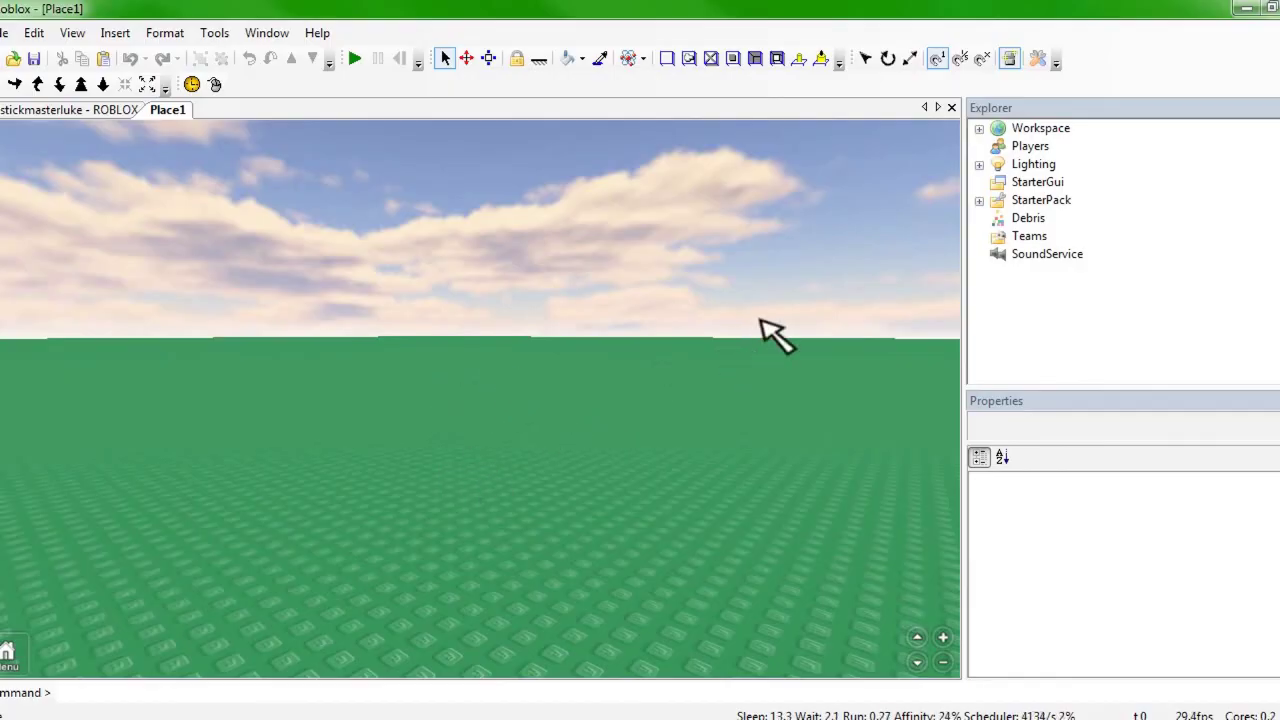
# Box-select all 43 bunker parts and group them into a single Model.
pyautogui.moveTo(783, 318); pyautogui.dragTo(648, 352, button='right')
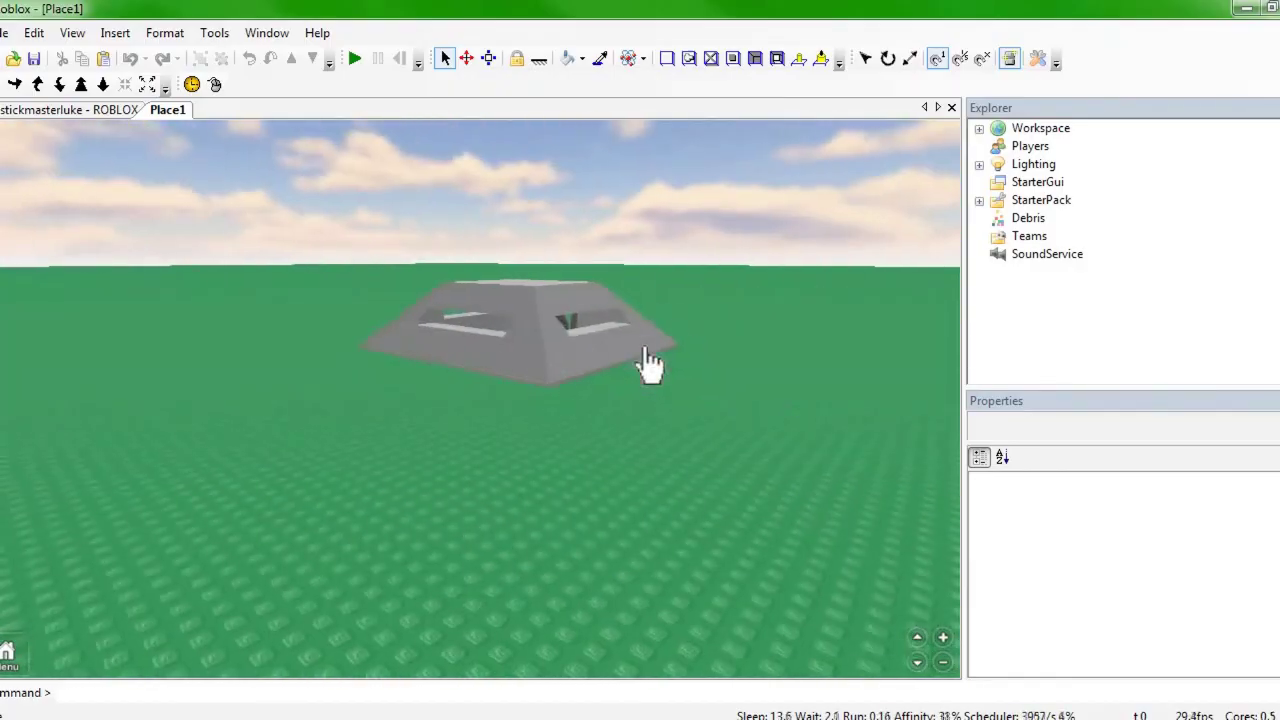
pyautogui.scroll(3, 651, 360)
pyautogui.scroll(5, 651, 356)
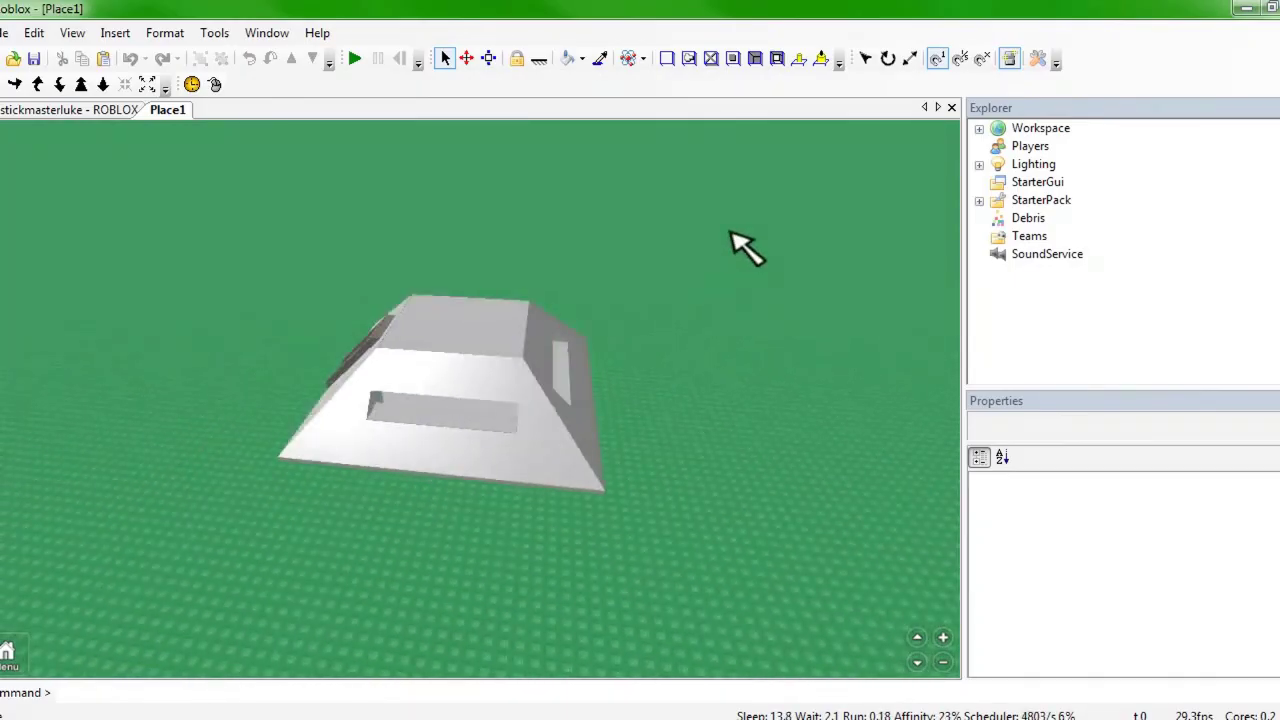
pyautogui.moveTo(730, 229); pyautogui.dragTo(195, 530)
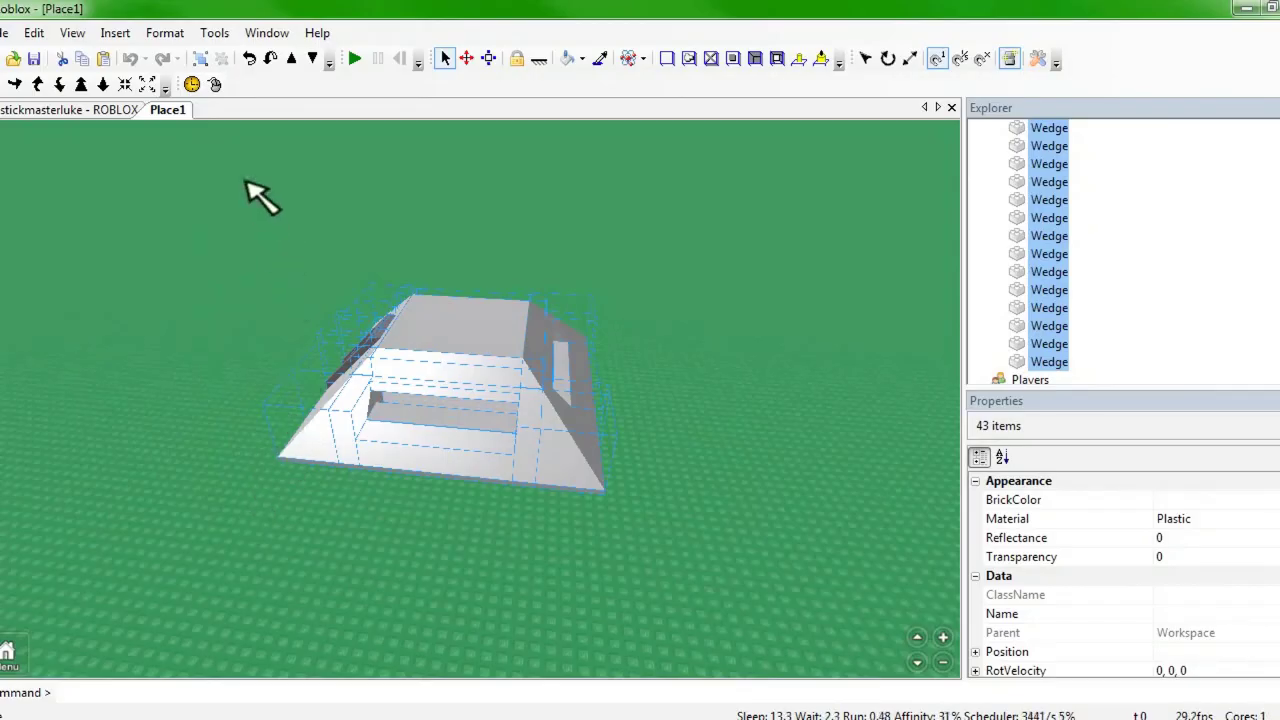
pyautogui.click(200, 60)
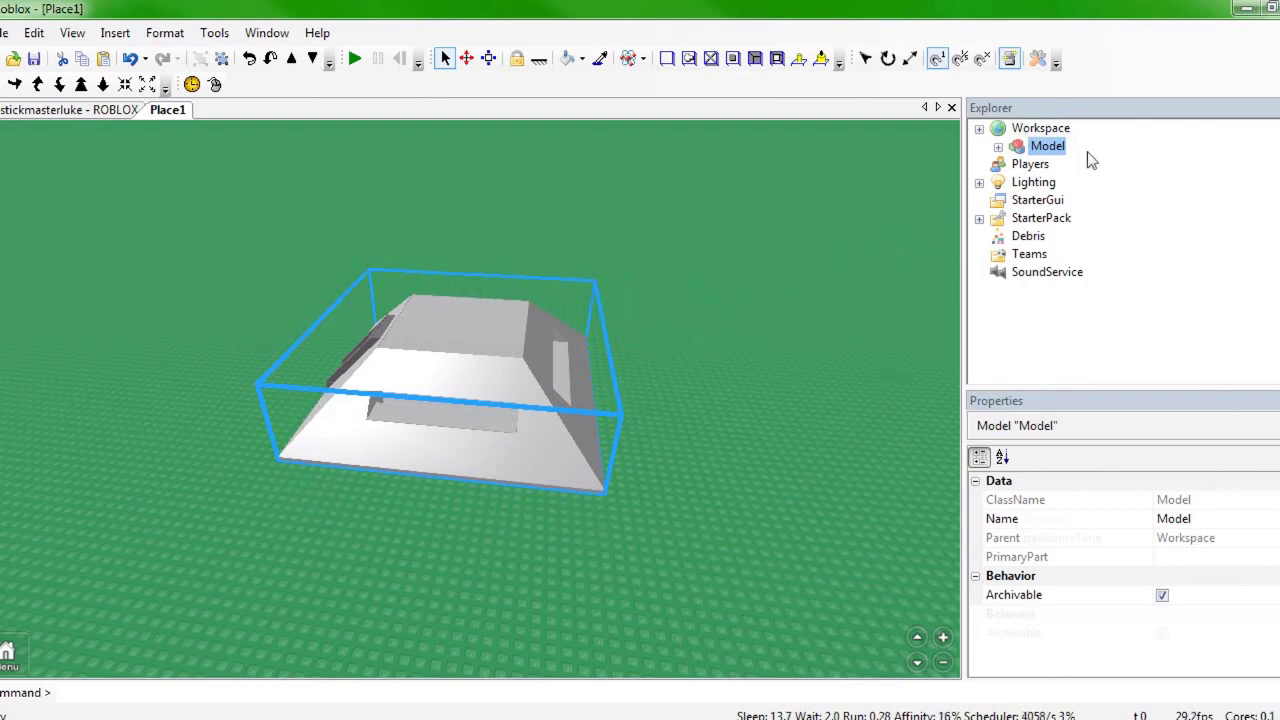
# Rename the new Model to 'Group' in the Explorer.
pyautogui.click(1050, 148)
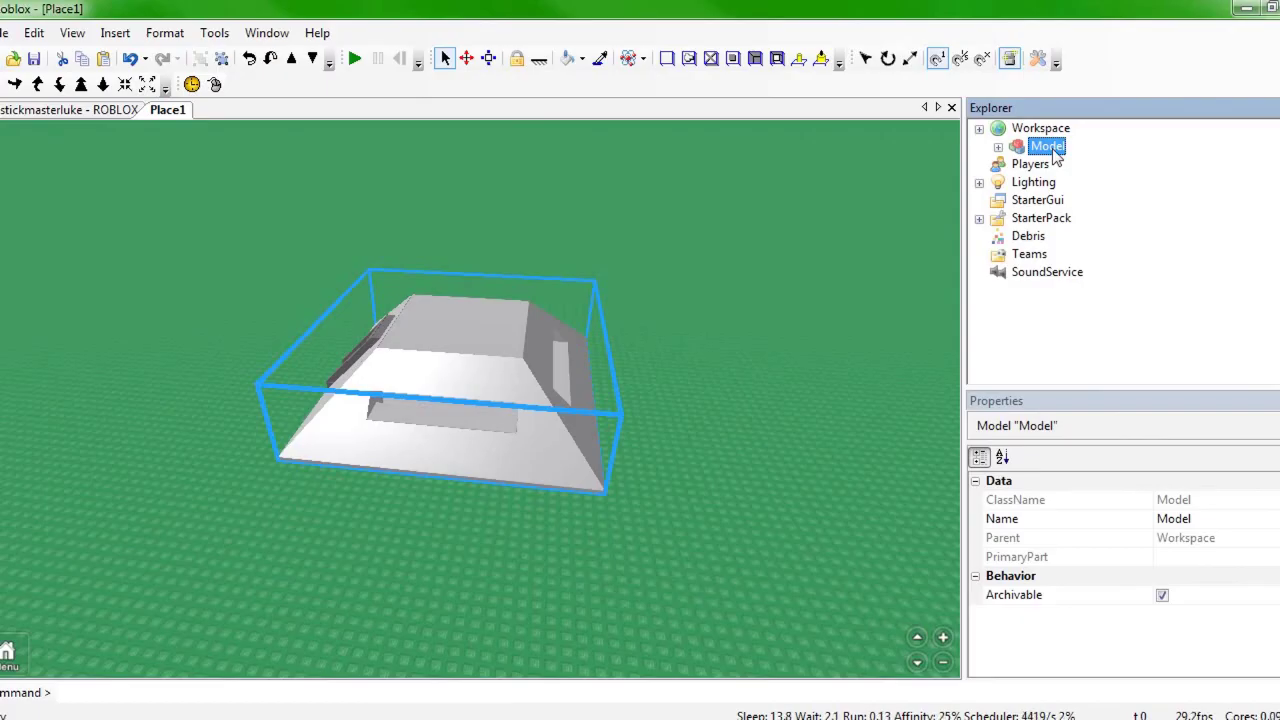
pyautogui.click(1050, 148)
pyautogui.write('Goup')
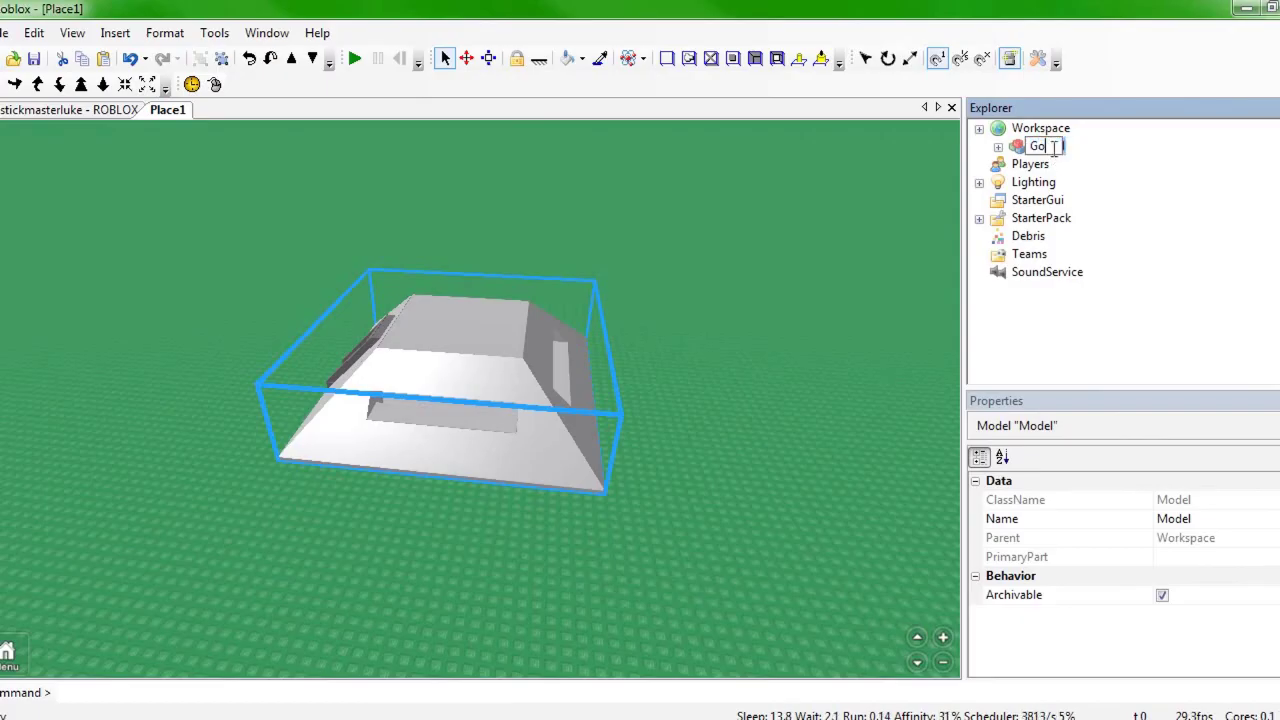
pyautogui.press('Left')
pyautogui.press('Left')
pyautogui.press('Left')
pyautogui.write('r')
pyautogui.click(1131, 162)
# Check the Group model's Part and Wedge pieces, then select the bunker in the viewport.
pyautogui.click(1047, 147)
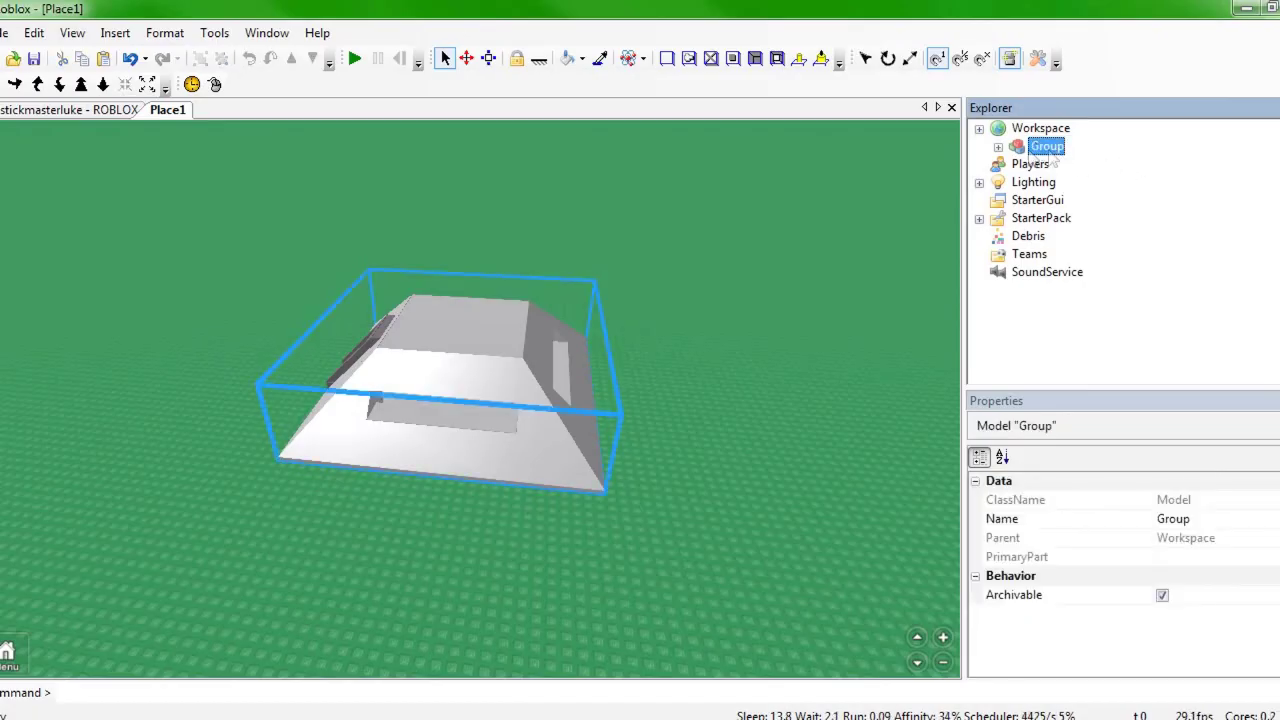
pyautogui.click(998, 147)
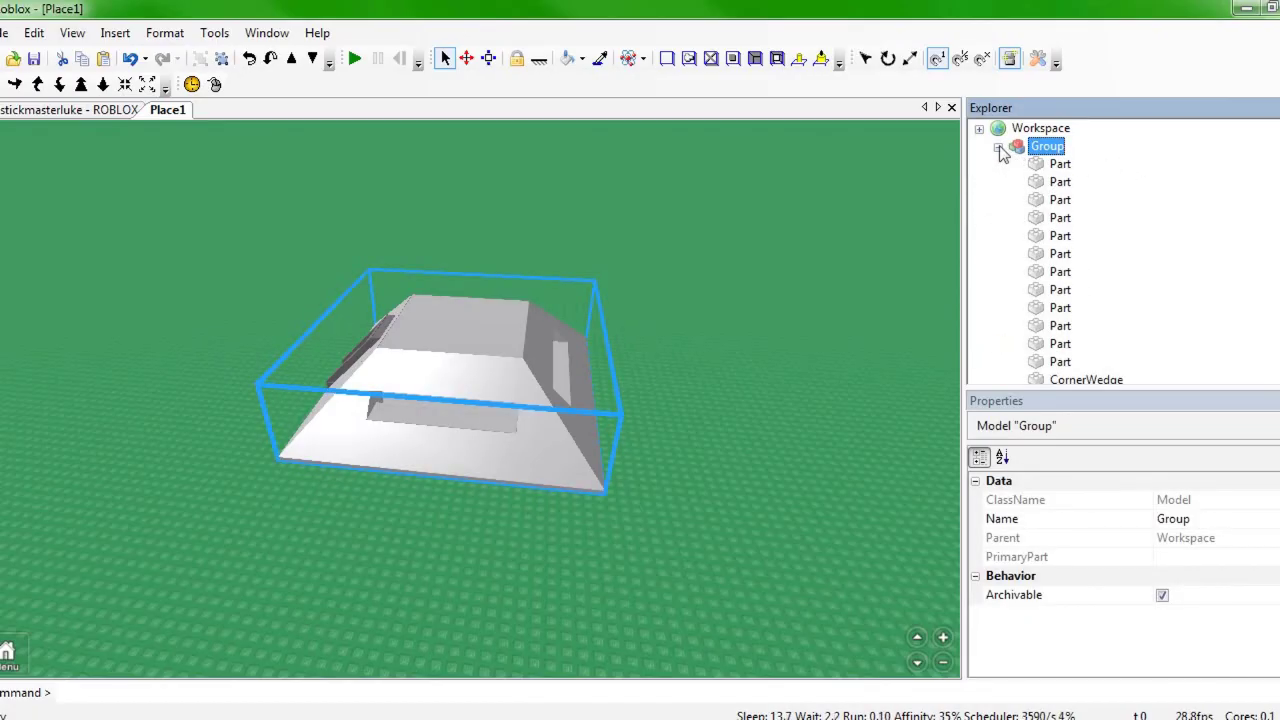
pyautogui.click(1107, 200)
pyautogui.scroll(-5, 1105, 201)
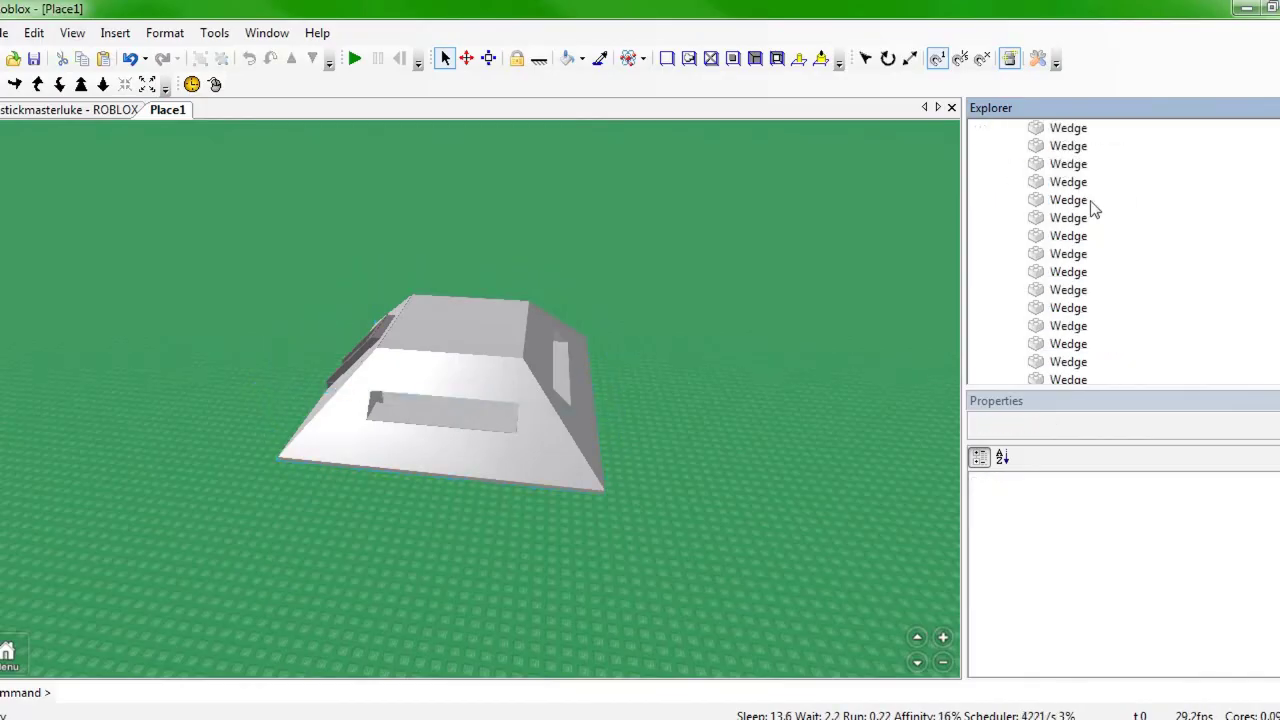
pyautogui.scroll(4, 1095, 208)
pyautogui.scroll(2, 1080, 209)
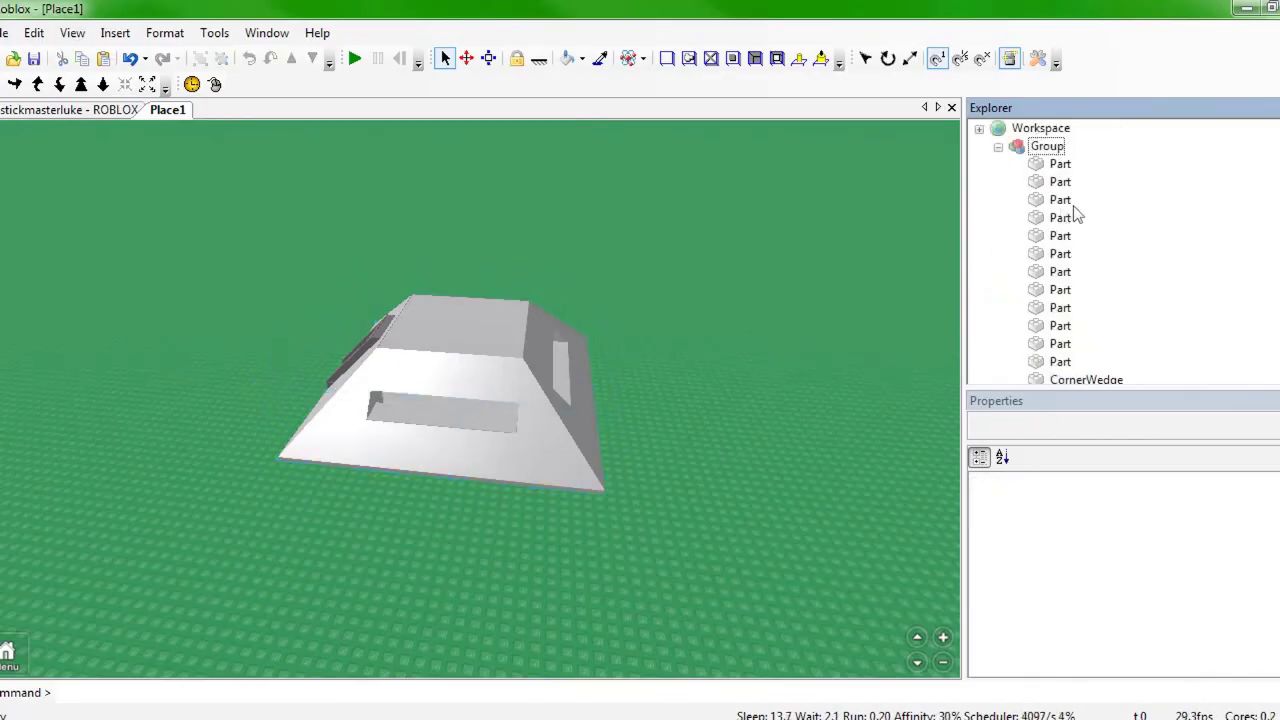
pyautogui.click(998, 147)
pyautogui.click(1047, 147)
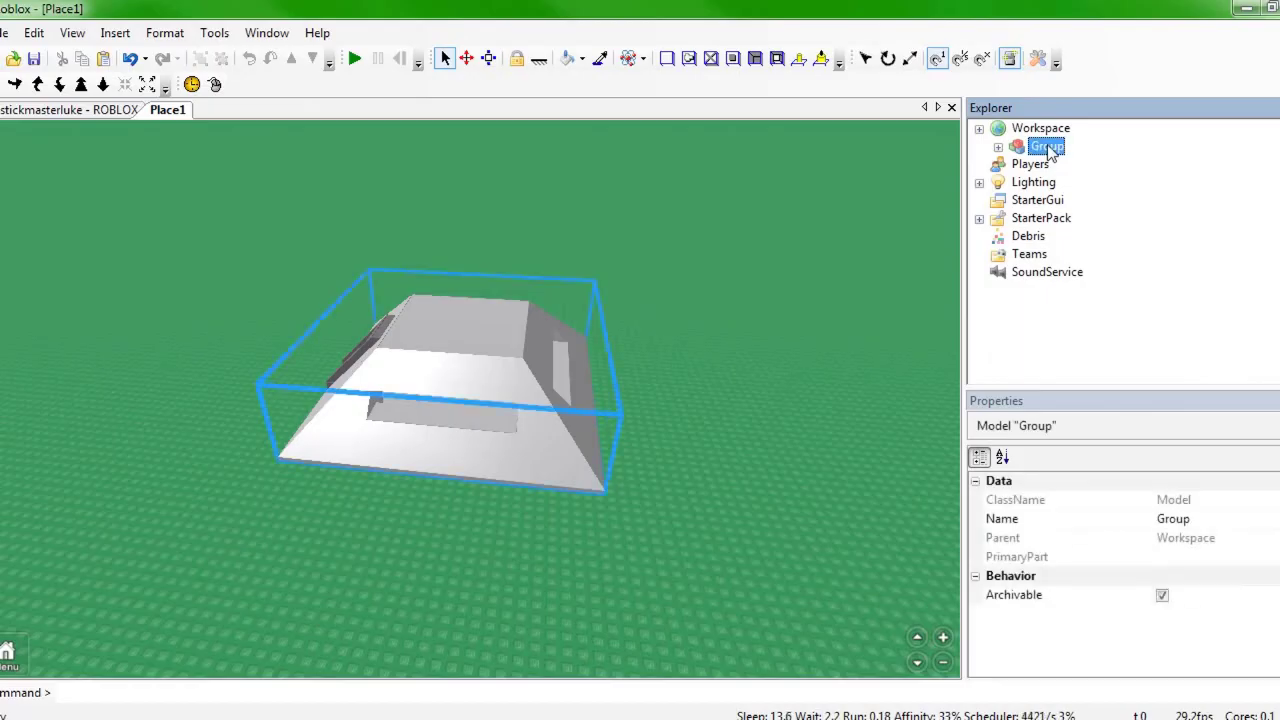
pyautogui.click(623, 272)
pyautogui.click(510, 338)
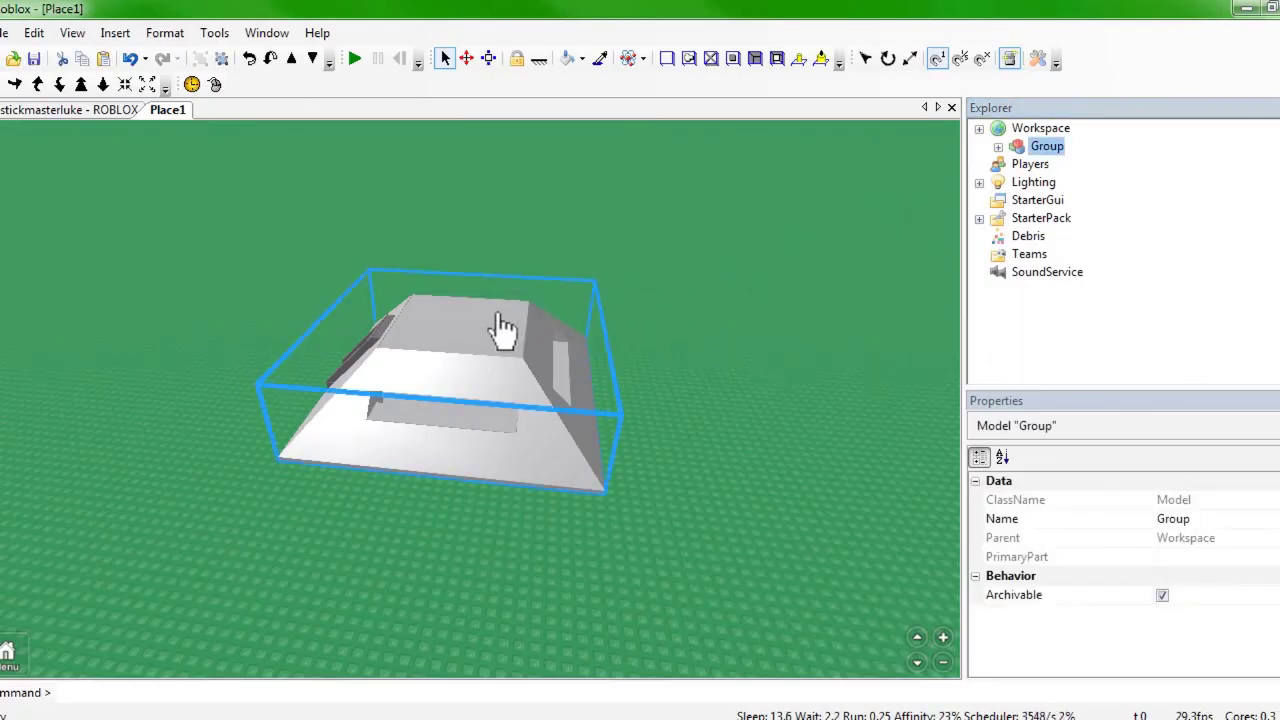
# Publish the selected model with File > Publish Selection to ROBLOX.
pyautogui.click(5, 33)
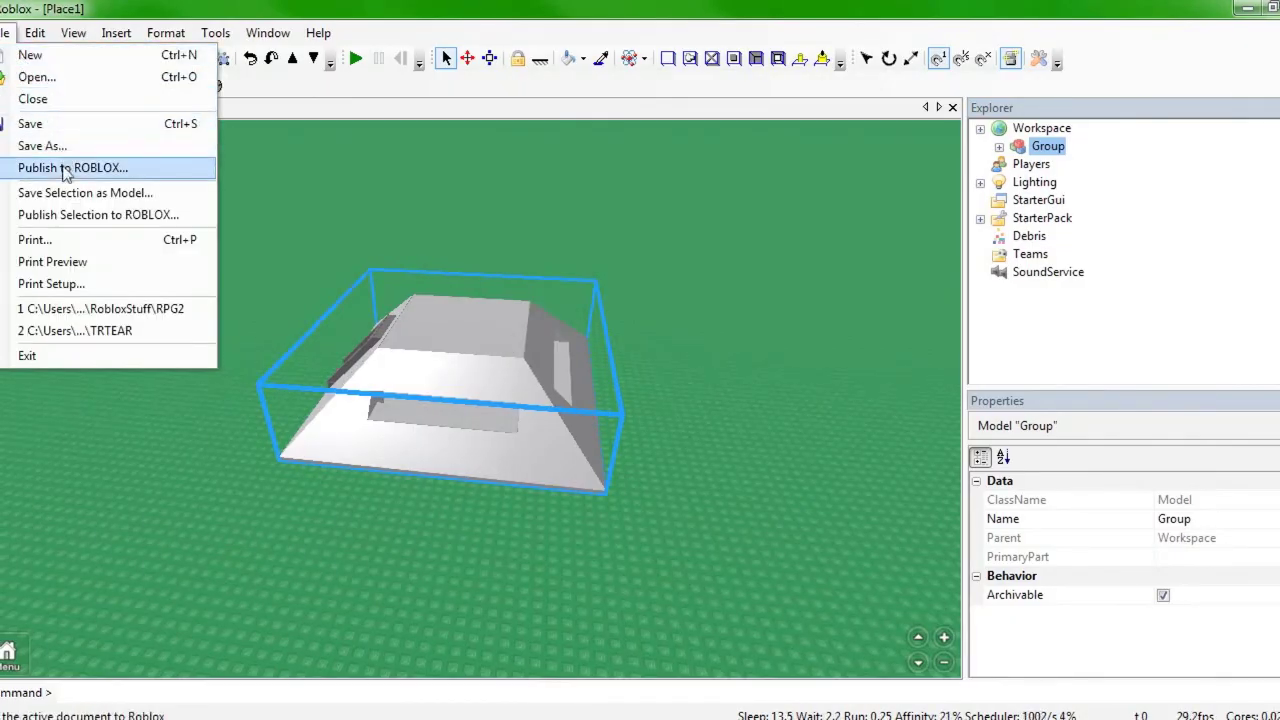
pyautogui.click(97, 219)
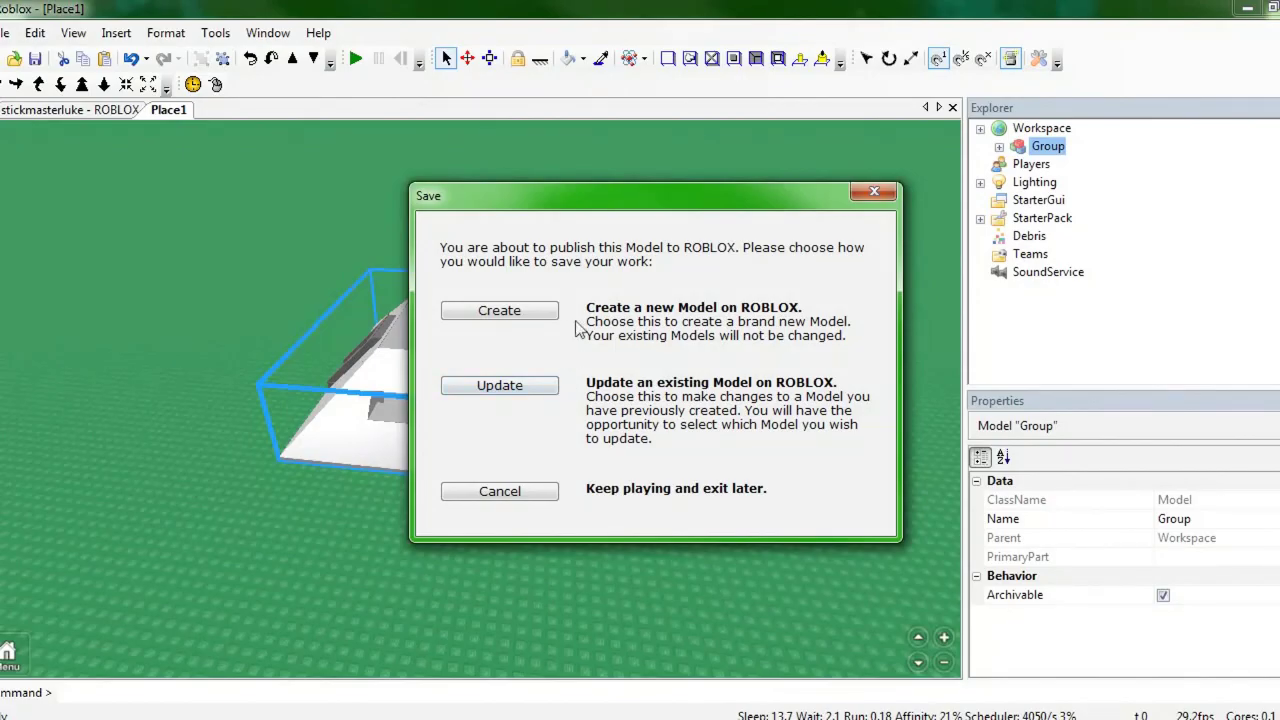
# Create a new model named 'Bunker', allow free public use, and publish it.
pyautogui.click(524, 312)
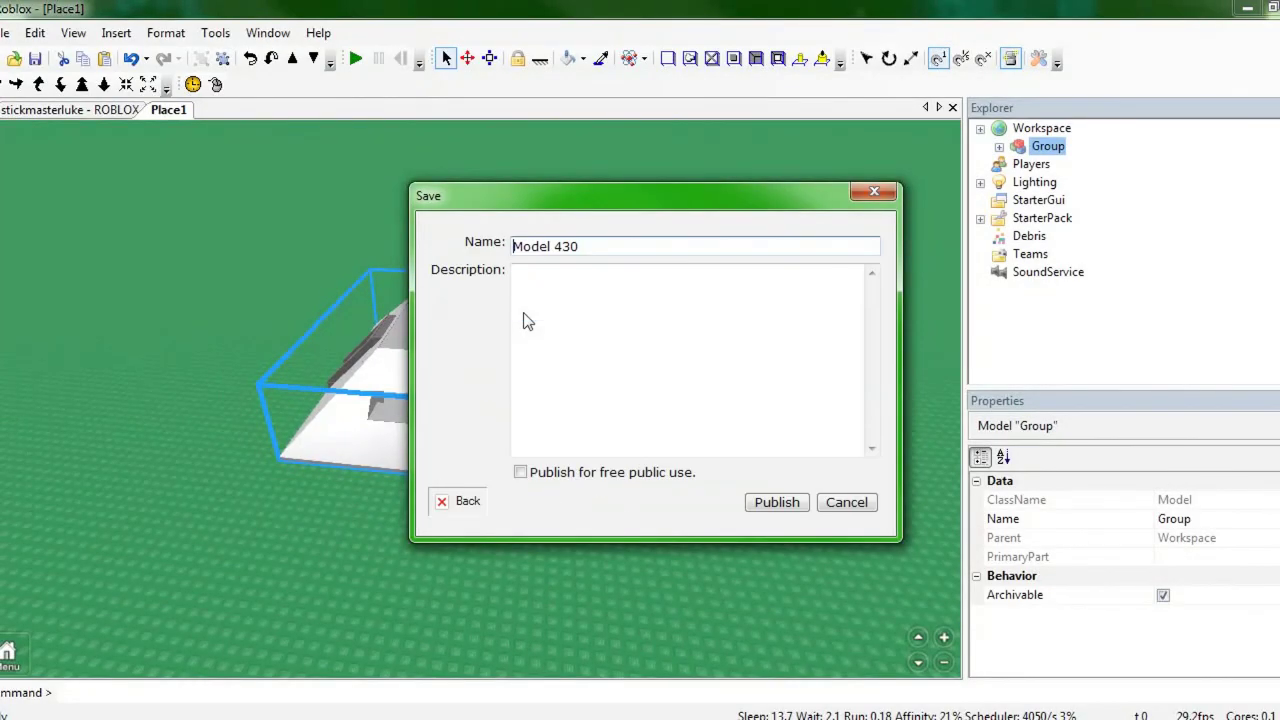
pyautogui.moveTo(593, 248); pyautogui.dragTo(522, 251)
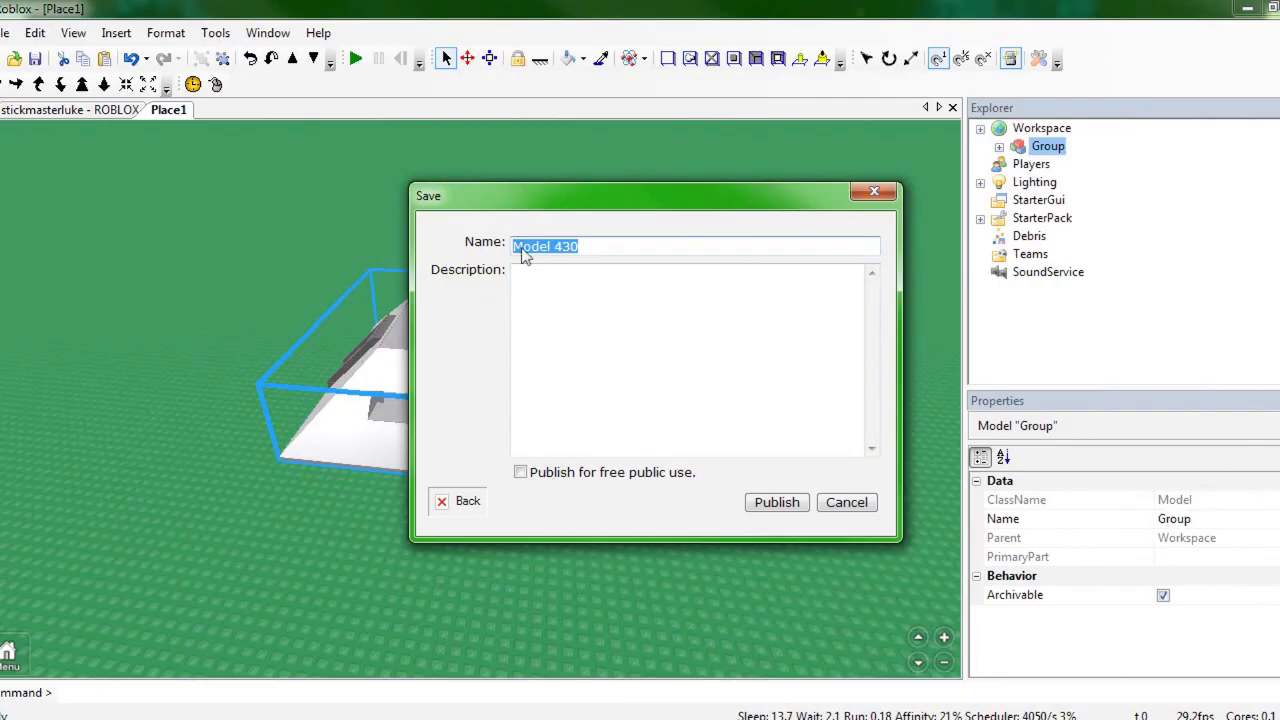
pyautogui.write('Bunker')
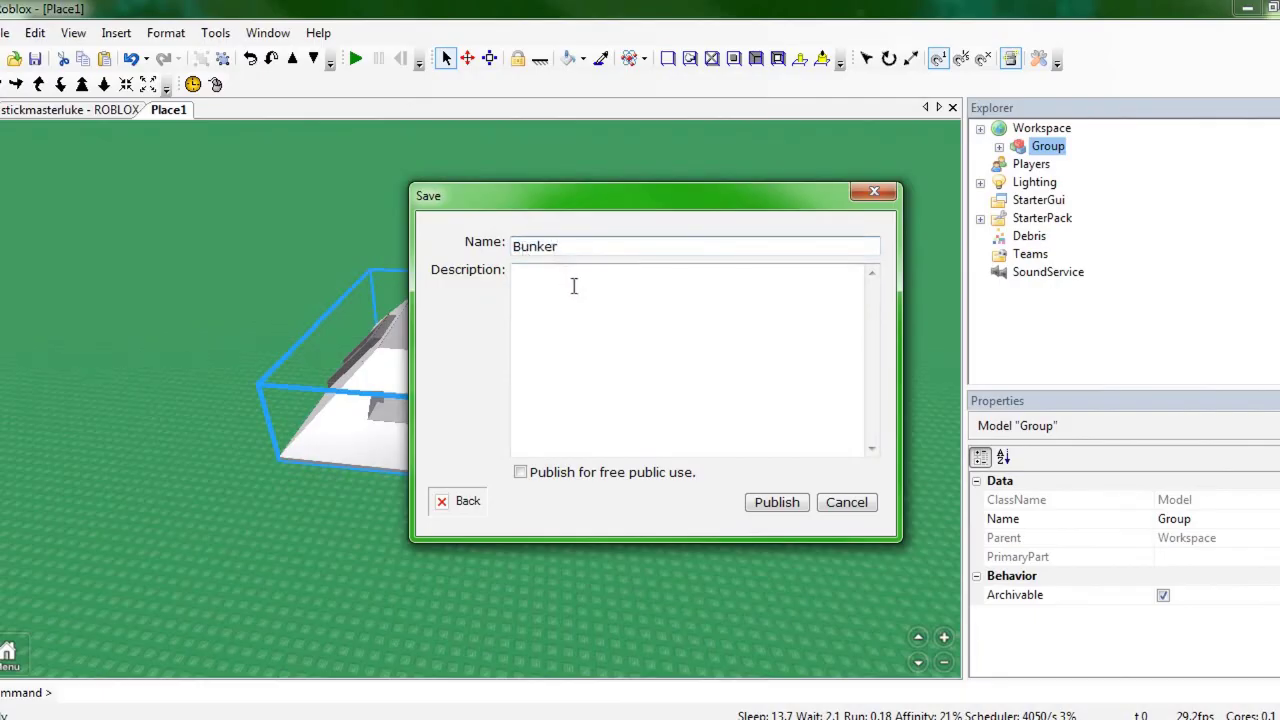
pyautogui.click(573, 286)
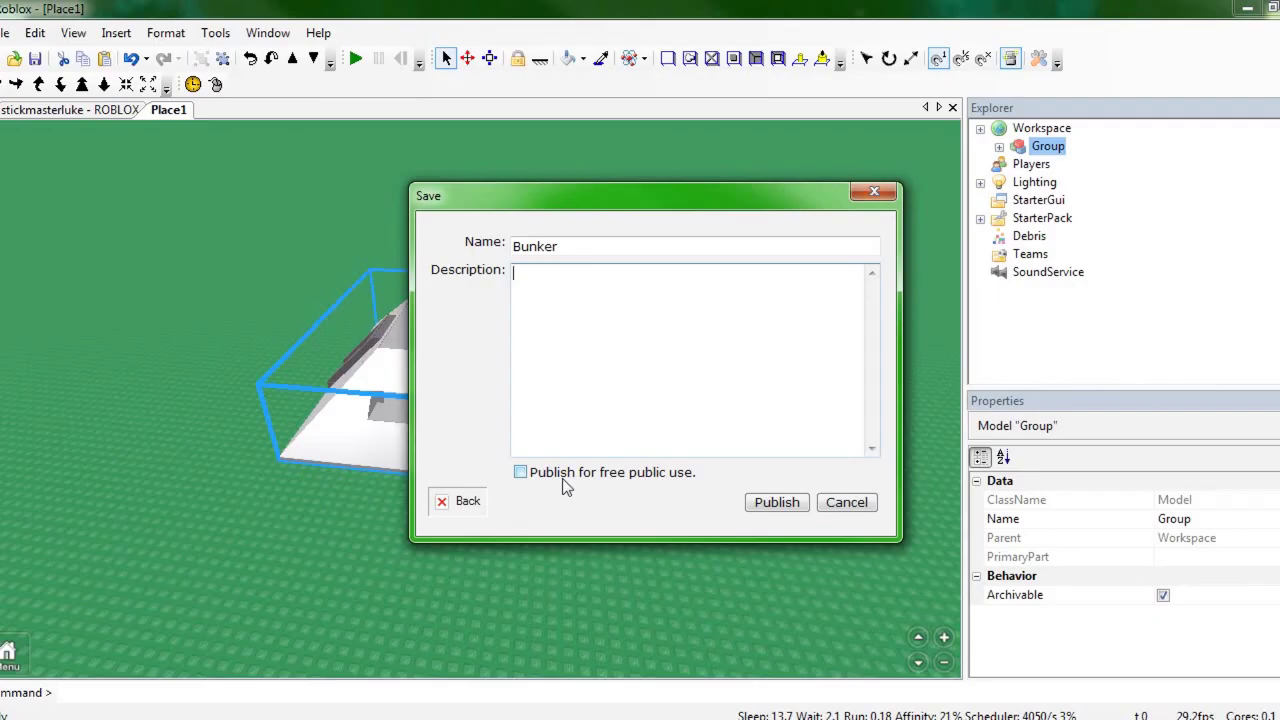
pyautogui.click(521, 473)
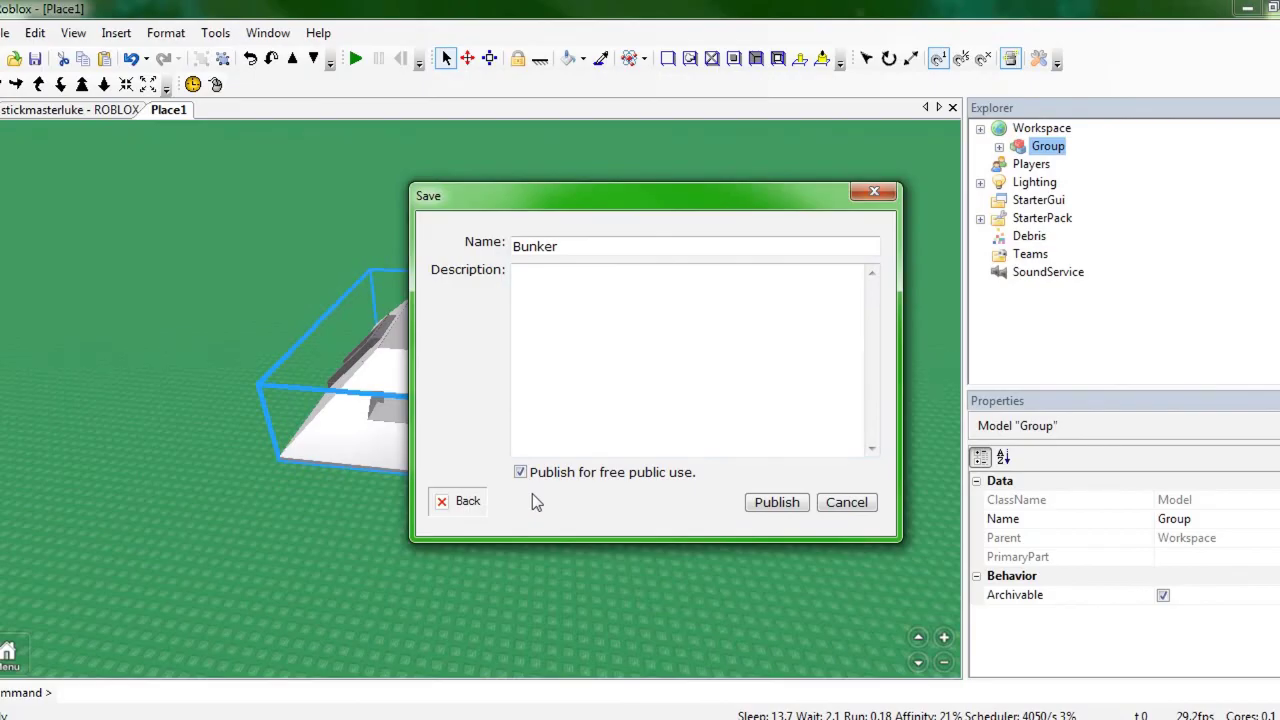
pyautogui.click(760, 510)
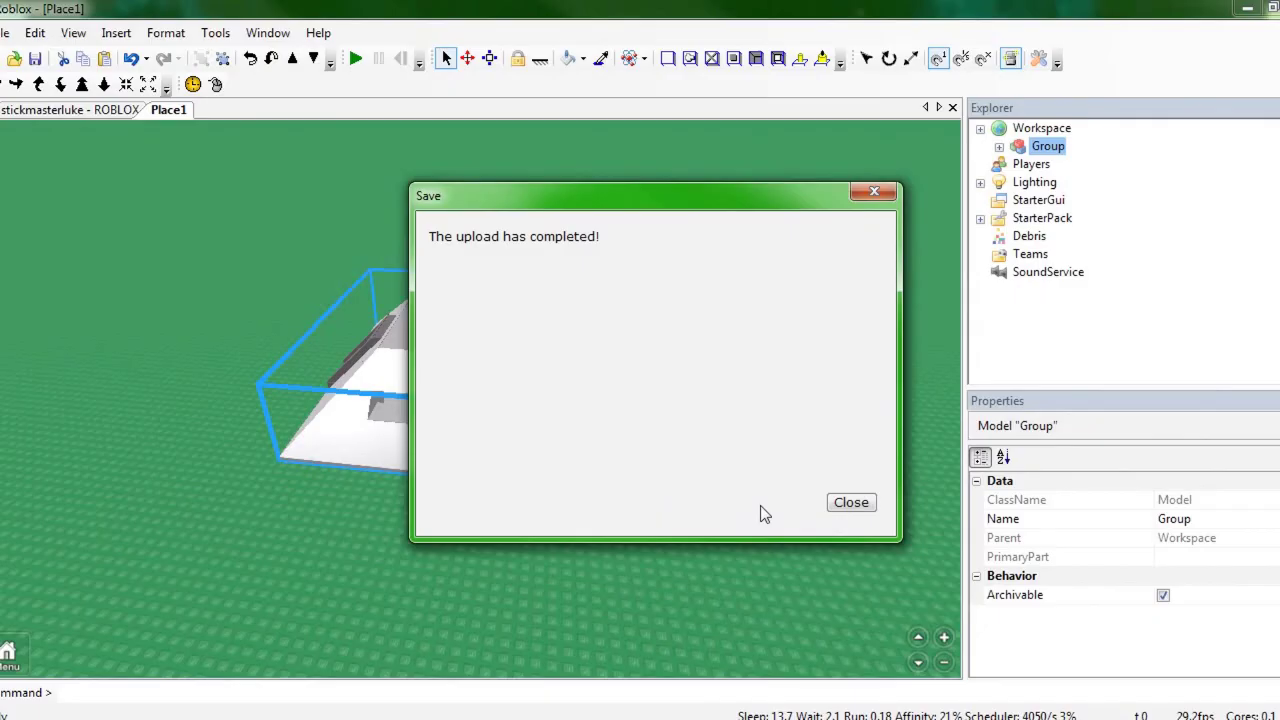
# Dismiss the upload-complete message and close Place1 without saving.
pyautogui.click(851, 503)
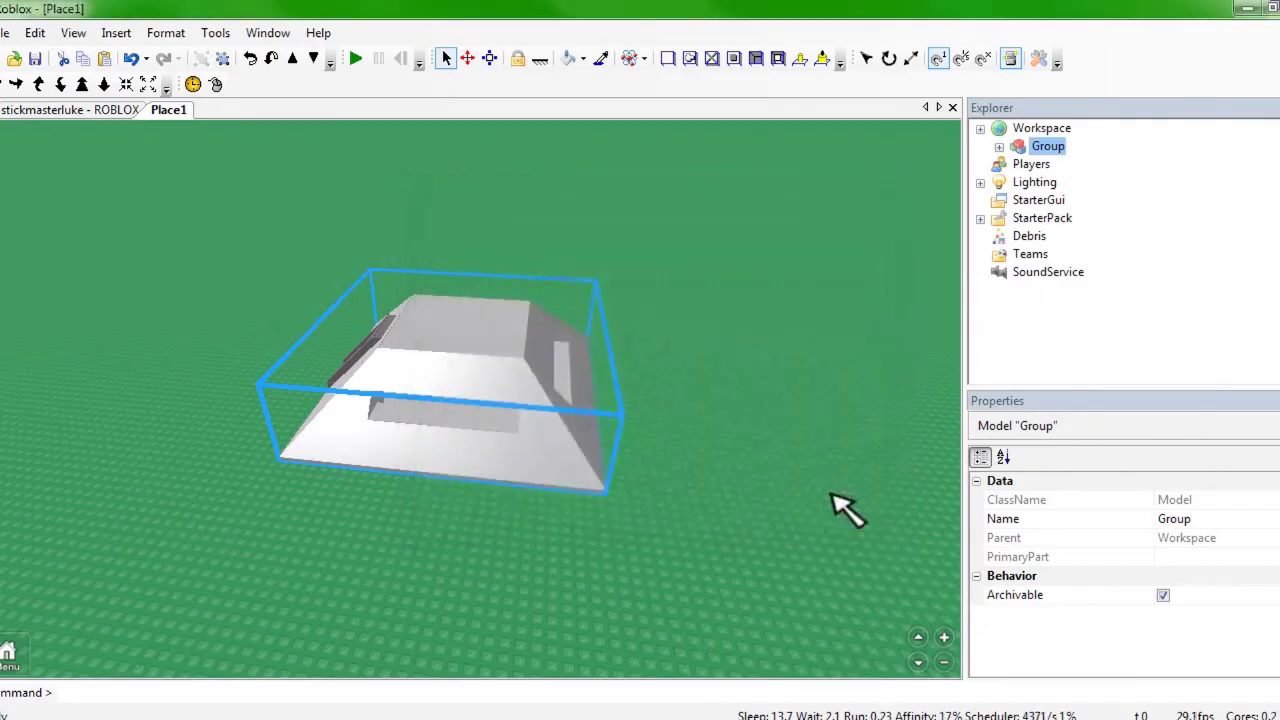
pyautogui.click(953, 107)
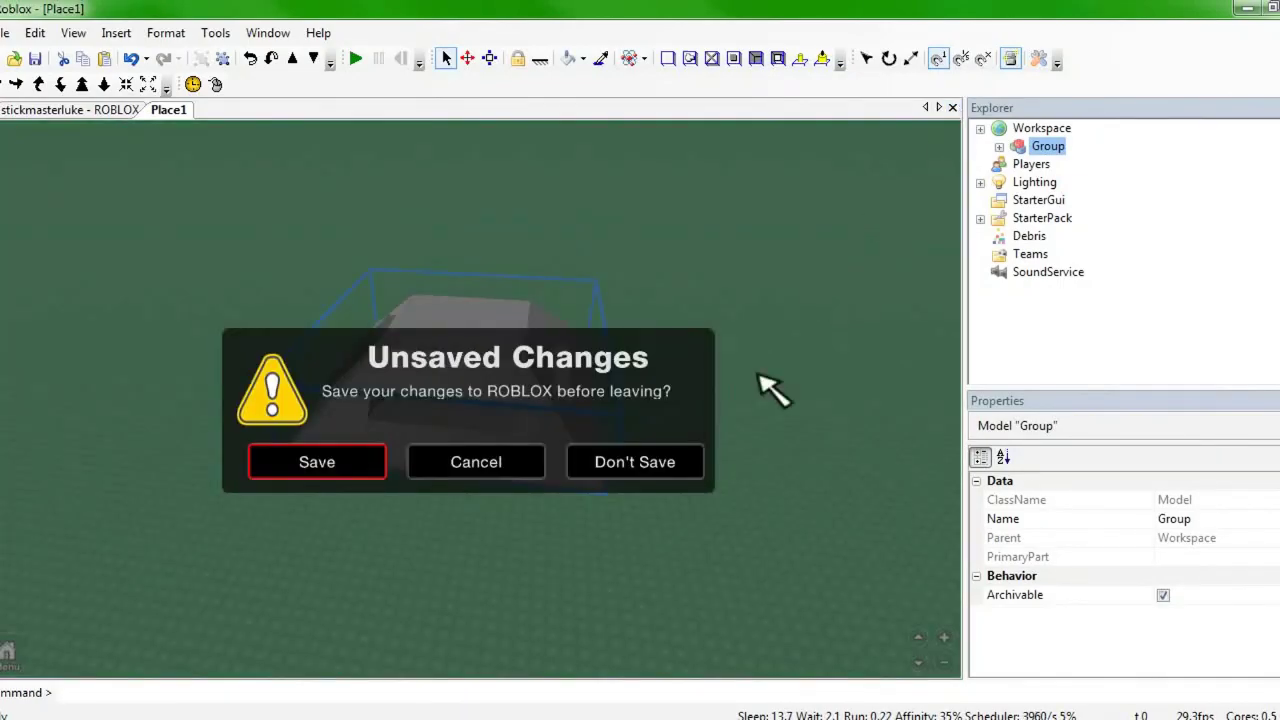
pyautogui.click(690, 462)
# Show the Models list in the profile's Stuff section.
pyautogui.scroll(-15, 672, 441)
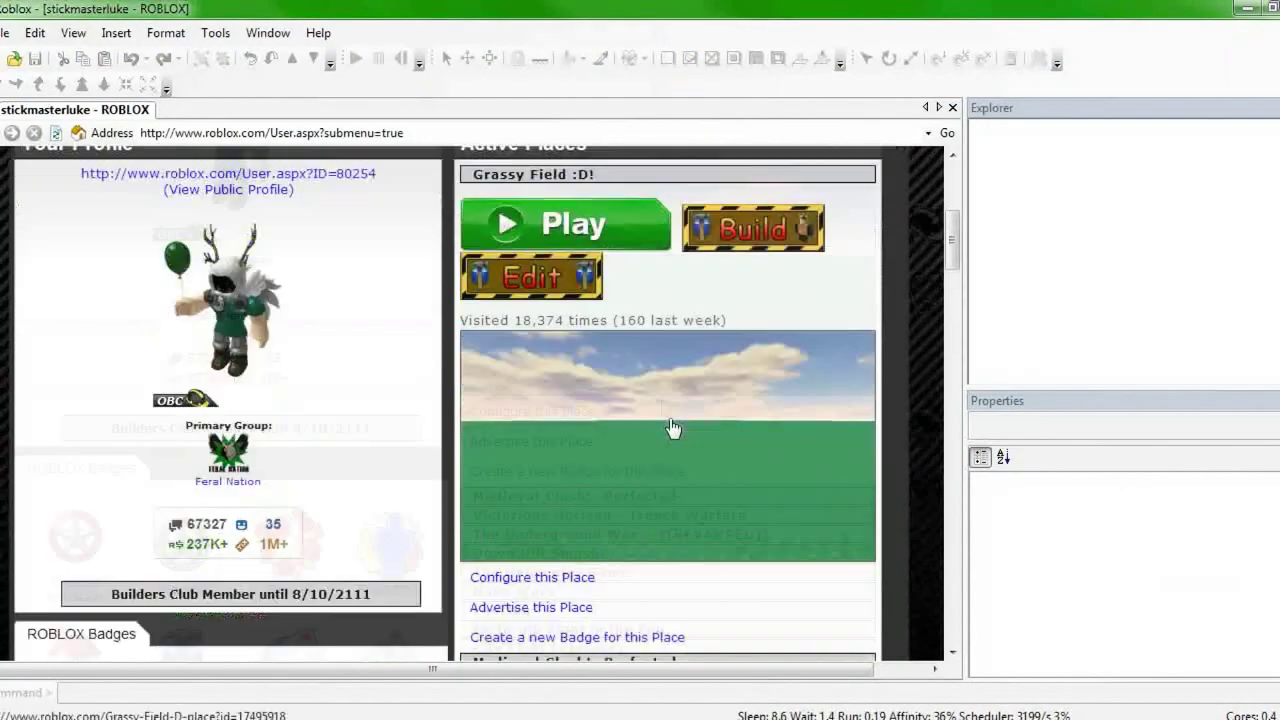
pyautogui.scroll(-10, 653, 378)
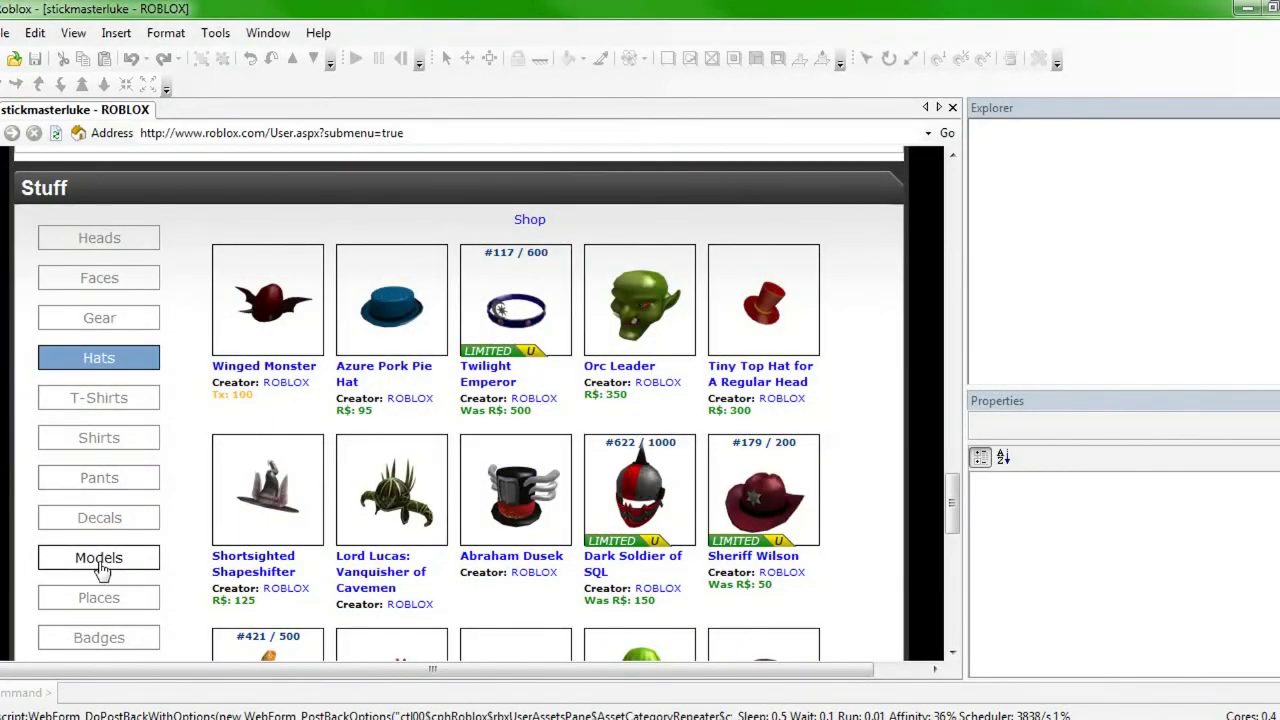
pyautogui.click(100, 560)
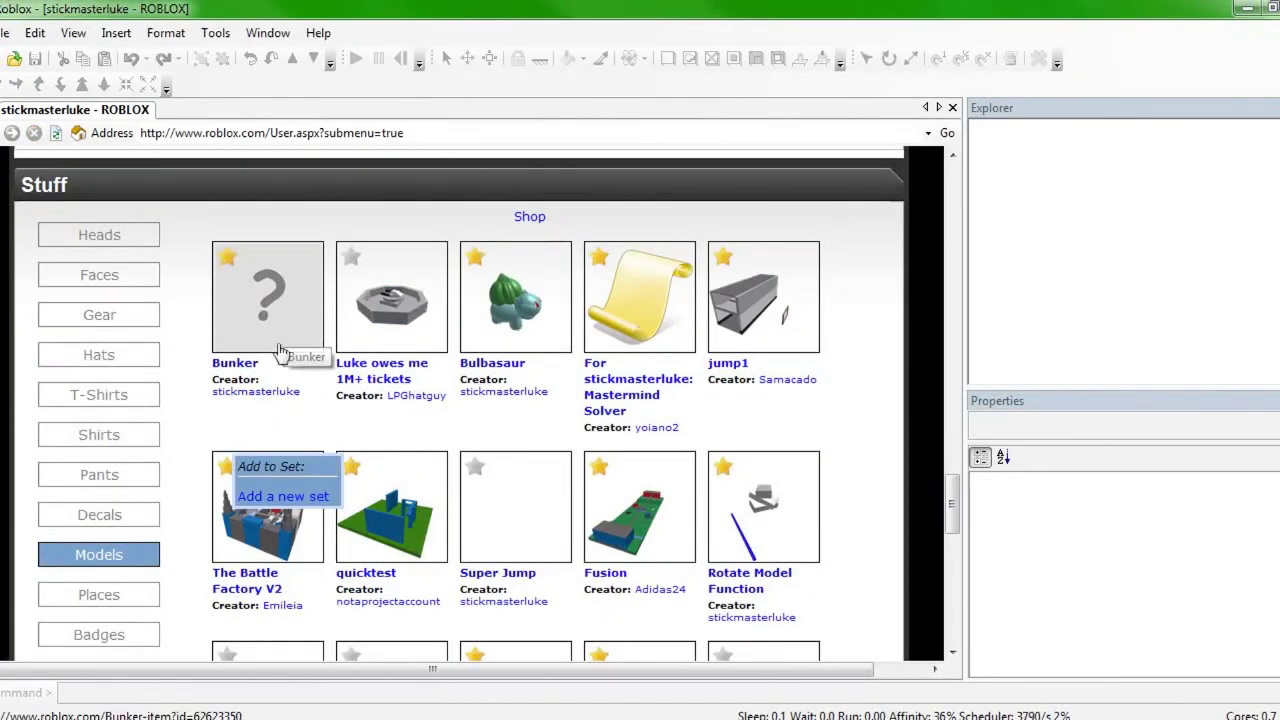
# Review the Models inventory, where the new Bunker model appears first.
pyautogui.moveTo(230, 270)
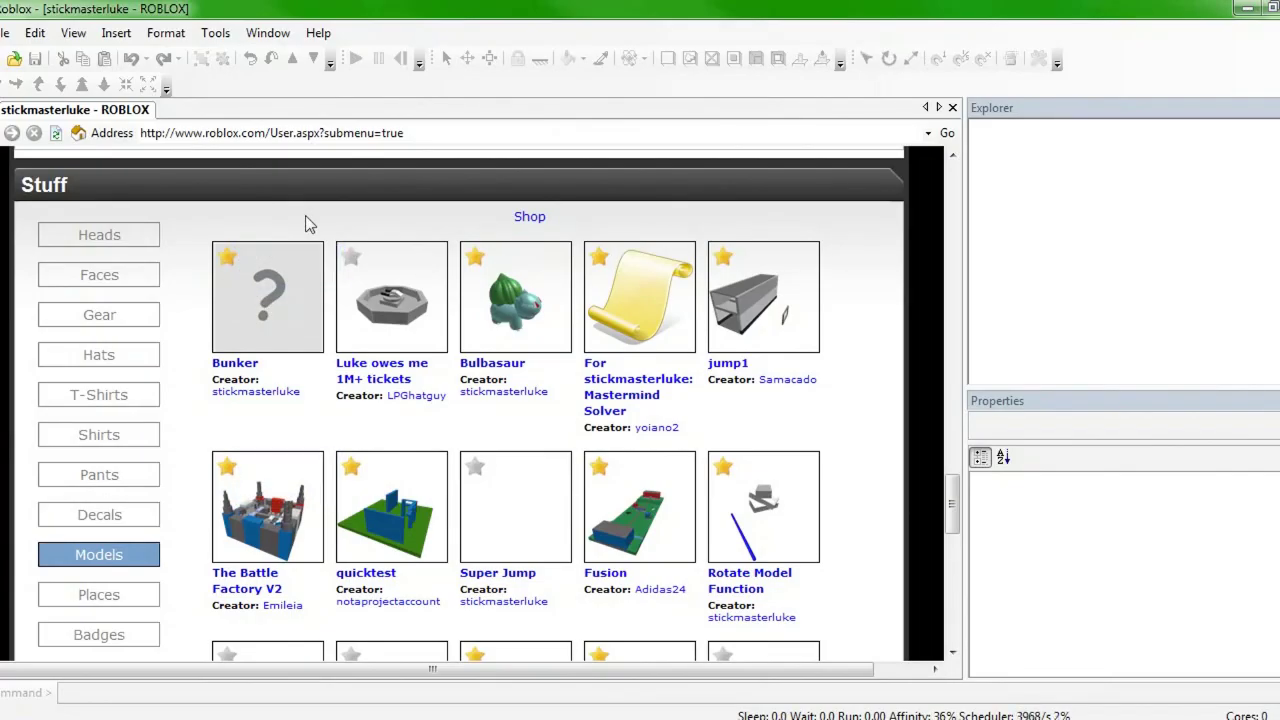
pyautogui.moveTo(355, 266)
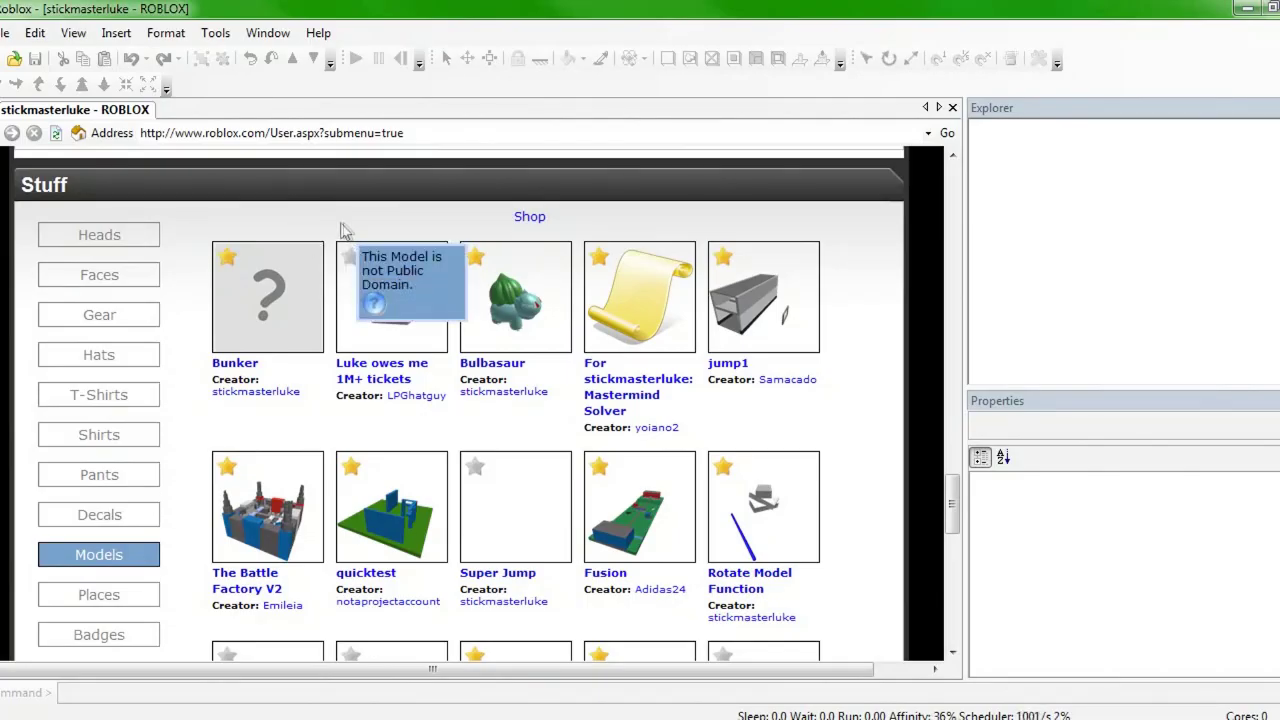
# Open the Bunker item page, review its Free status and All genre, then go to its settings.
pyautogui.click(276, 289)
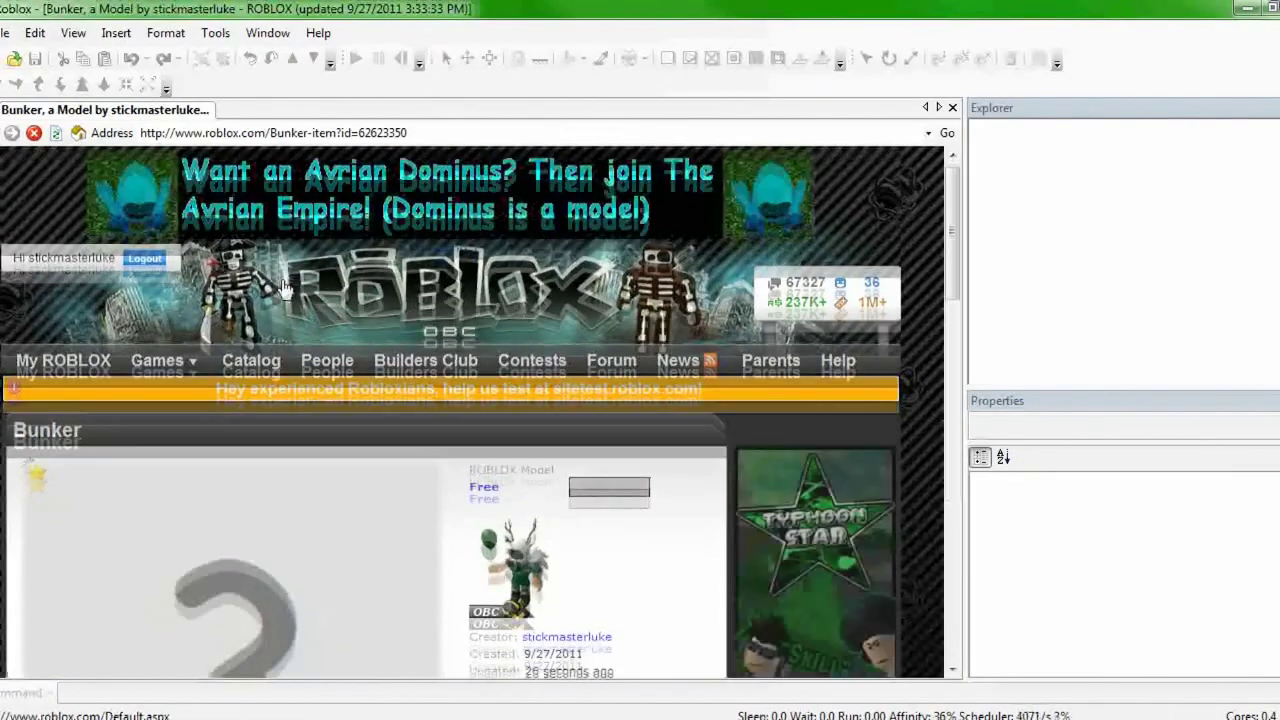
pyautogui.scroll(-3, 282, 289)
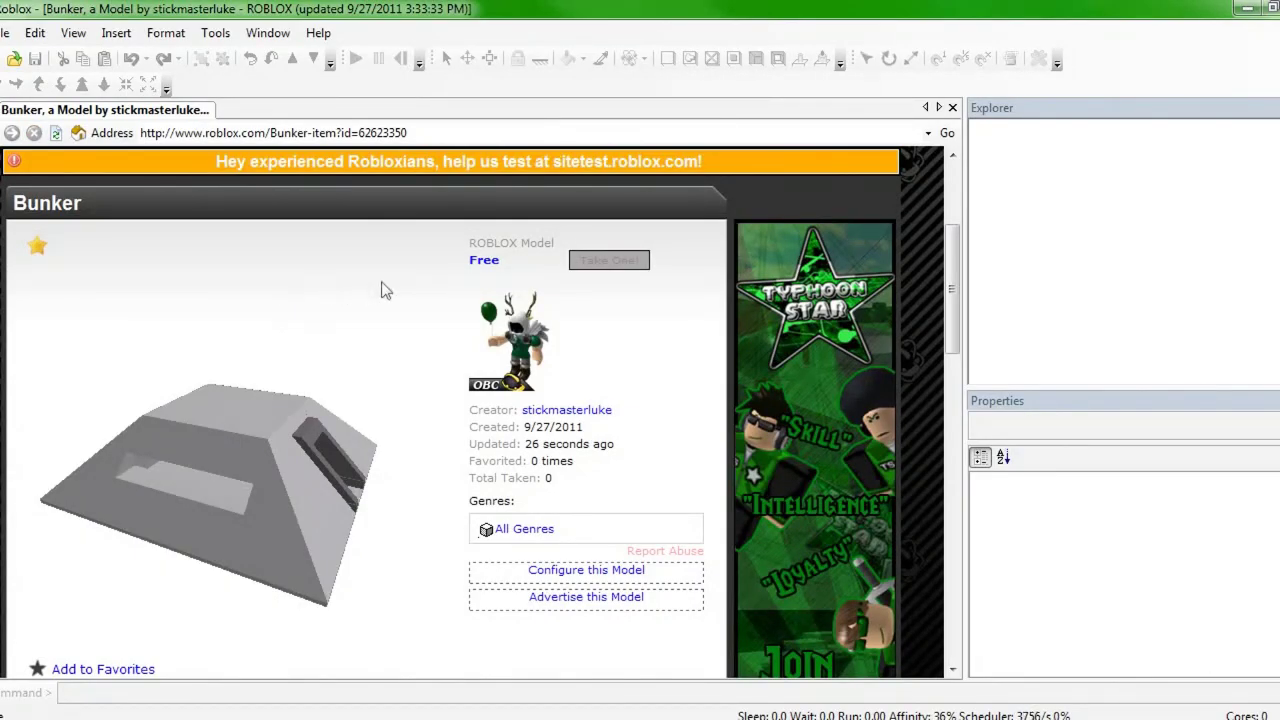
pyautogui.scroll(-1, 660, 314)
pyautogui.scroll(1, 645, 300)
pyautogui.scroll(-1, 437, 378)
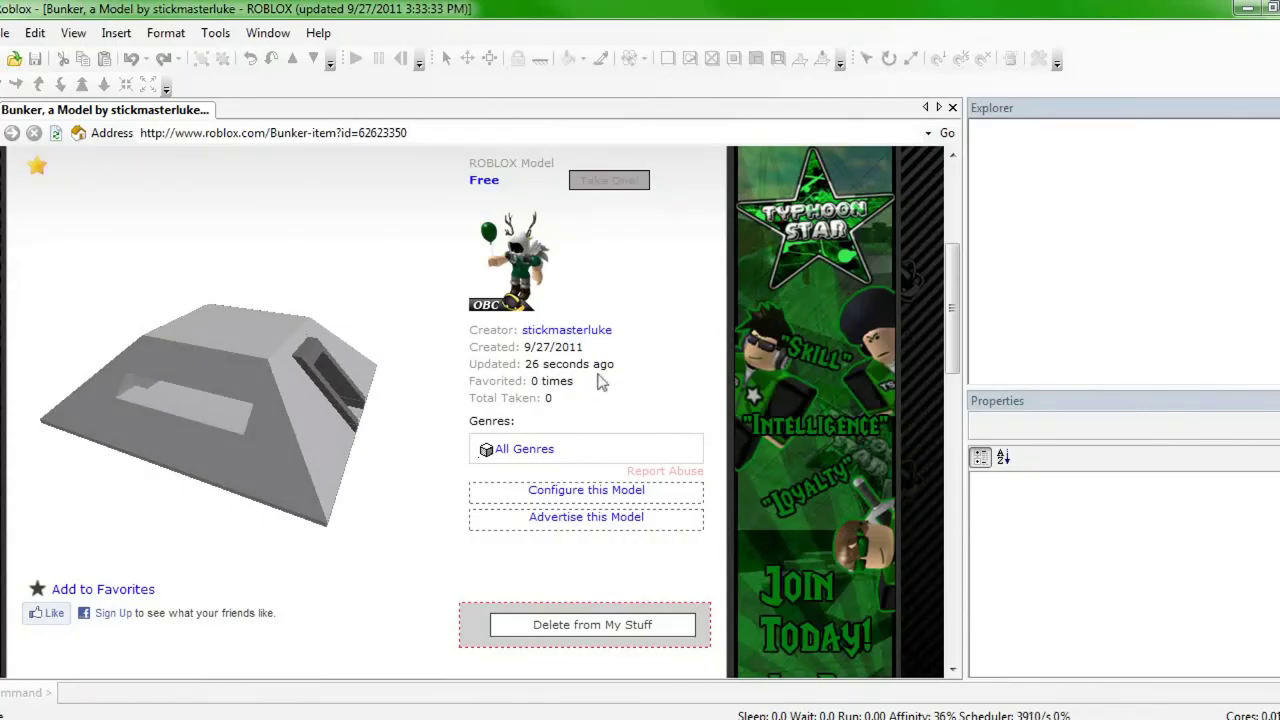
pyautogui.scroll(-2, 452, 370)
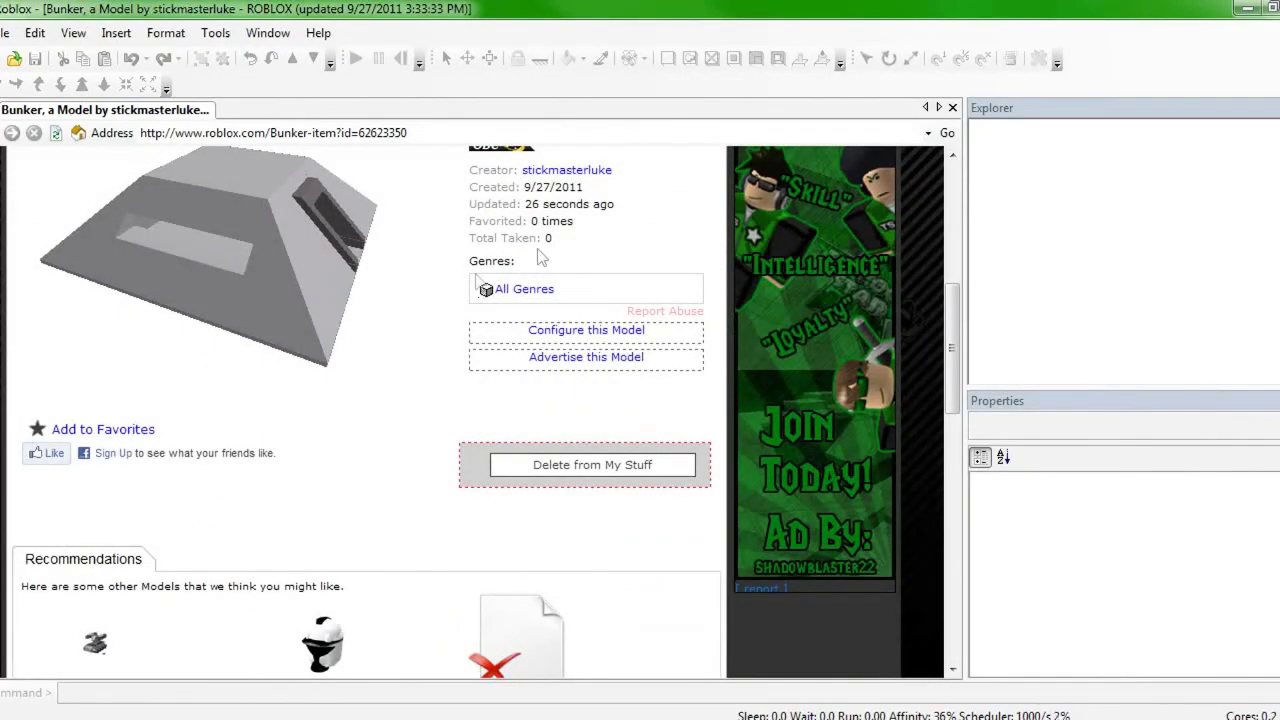
pyautogui.scroll(-4, 387, 296)
pyautogui.scroll(-3, 387, 296)
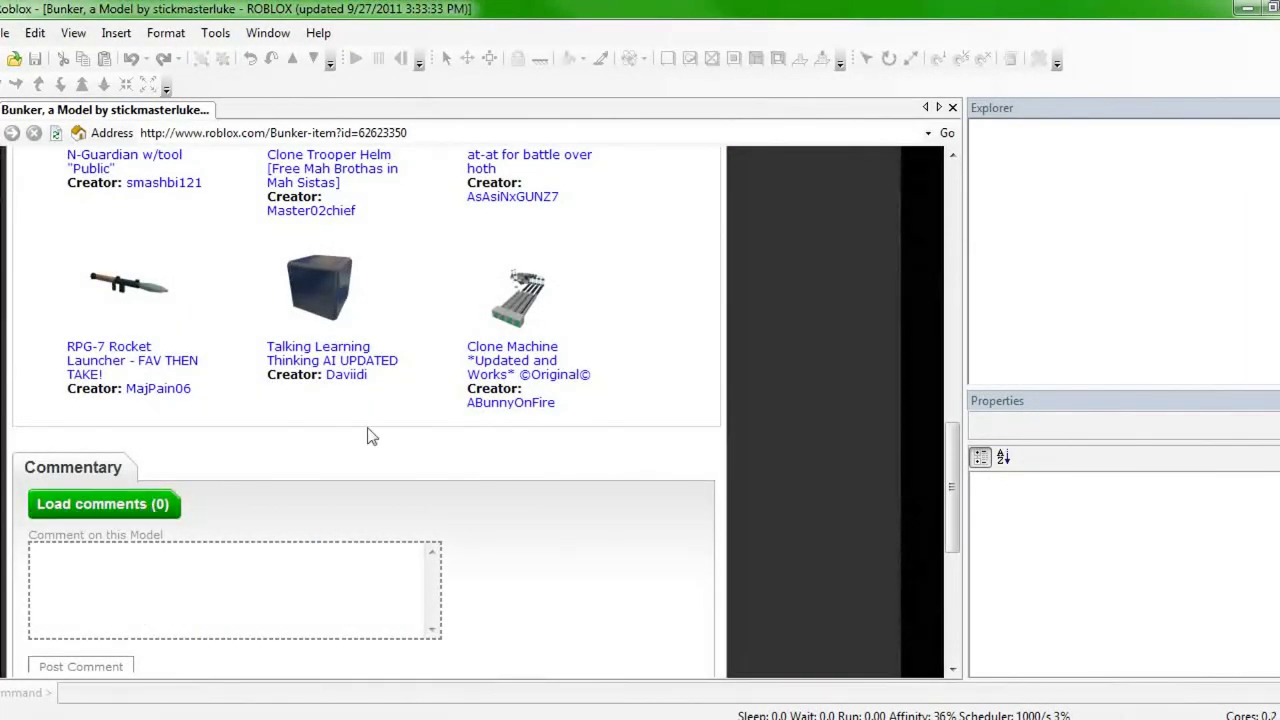
pyautogui.scroll(3, 371, 434)
pyautogui.scroll(5, 602, 305)
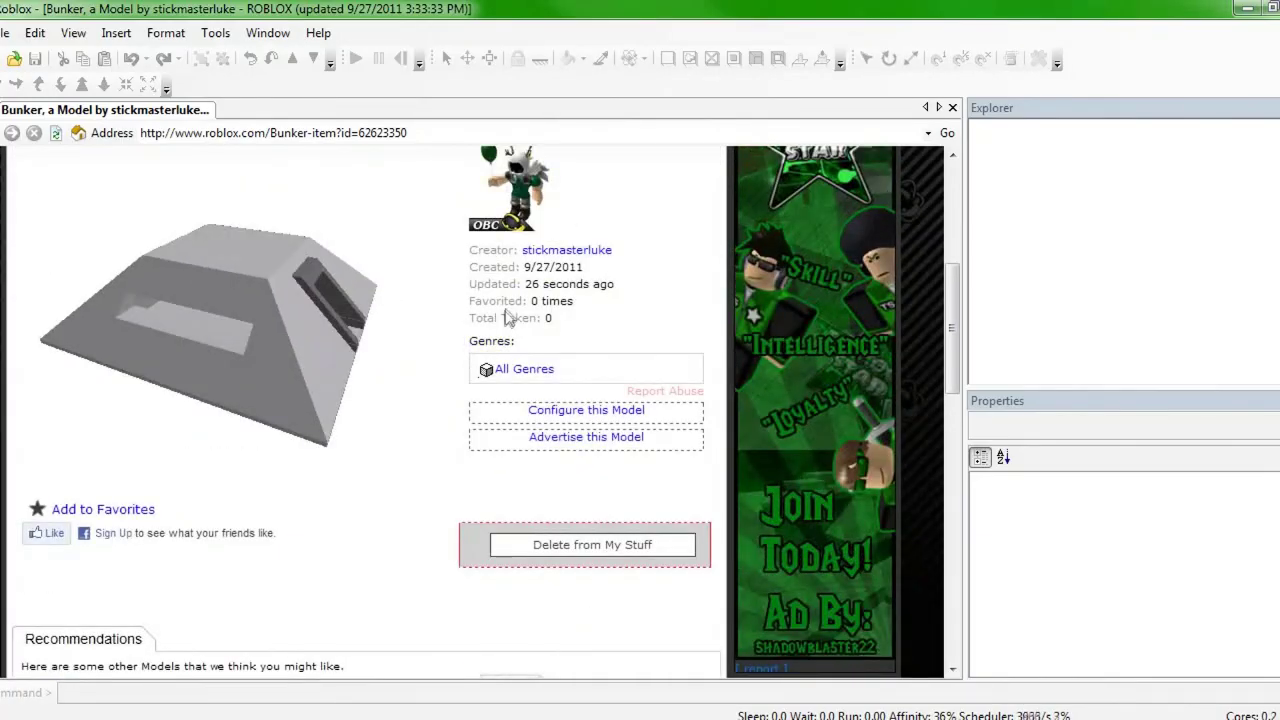
pyautogui.scroll(1, 507, 316)
pyautogui.scroll(1, 597, 443)
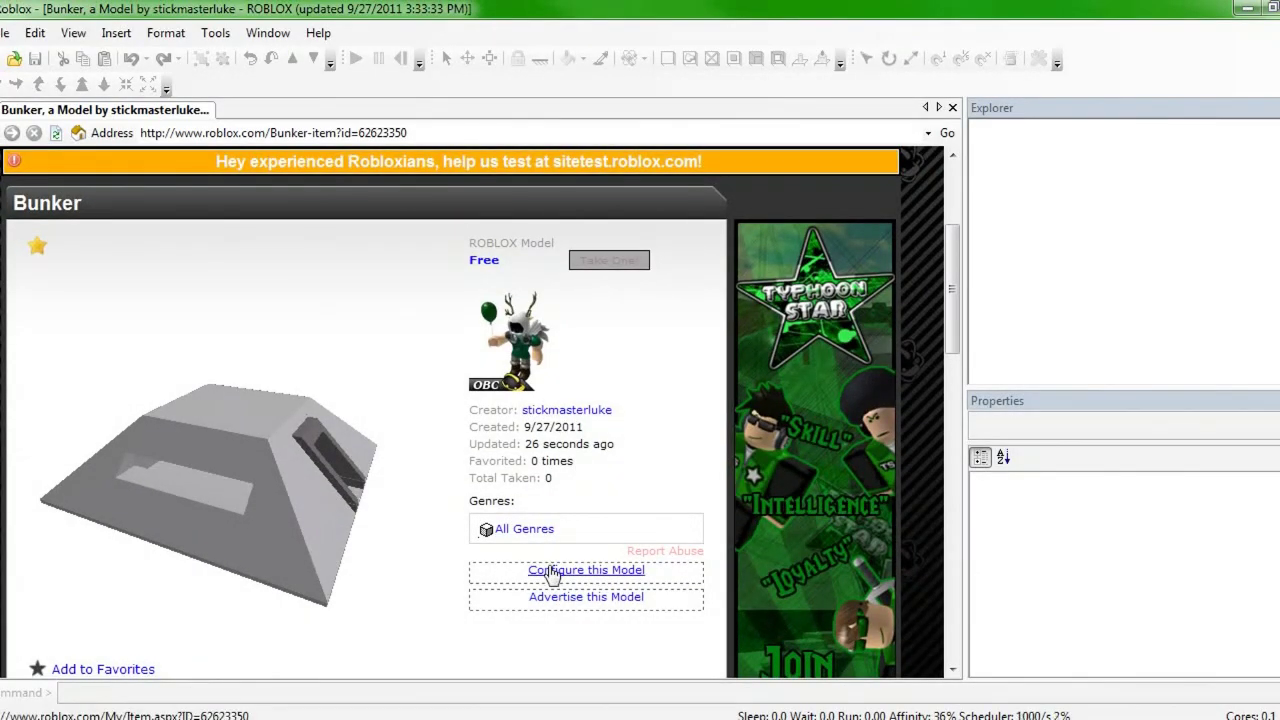
pyautogui.click(553, 566)
# Change the Bunker model's genre to War and save the update.
pyautogui.scroll(-5, 580, 512)
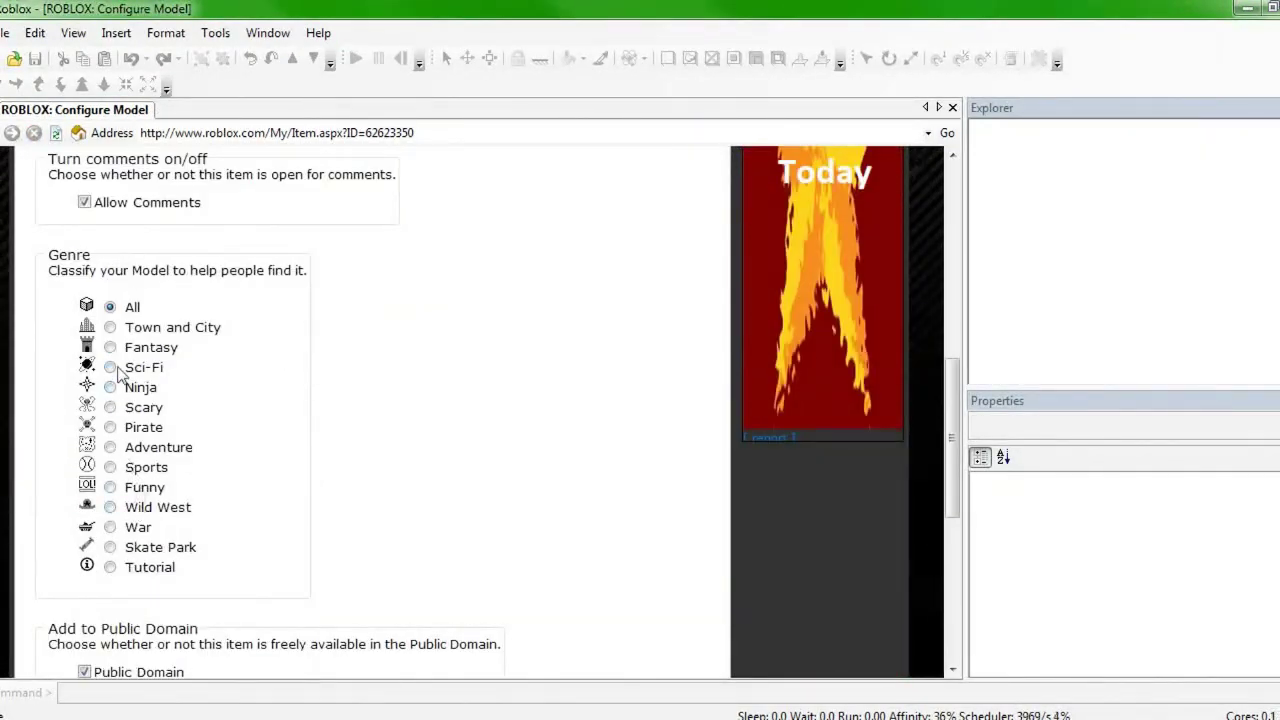
pyautogui.click(110, 528)
pyautogui.scroll(2, 362, 450)
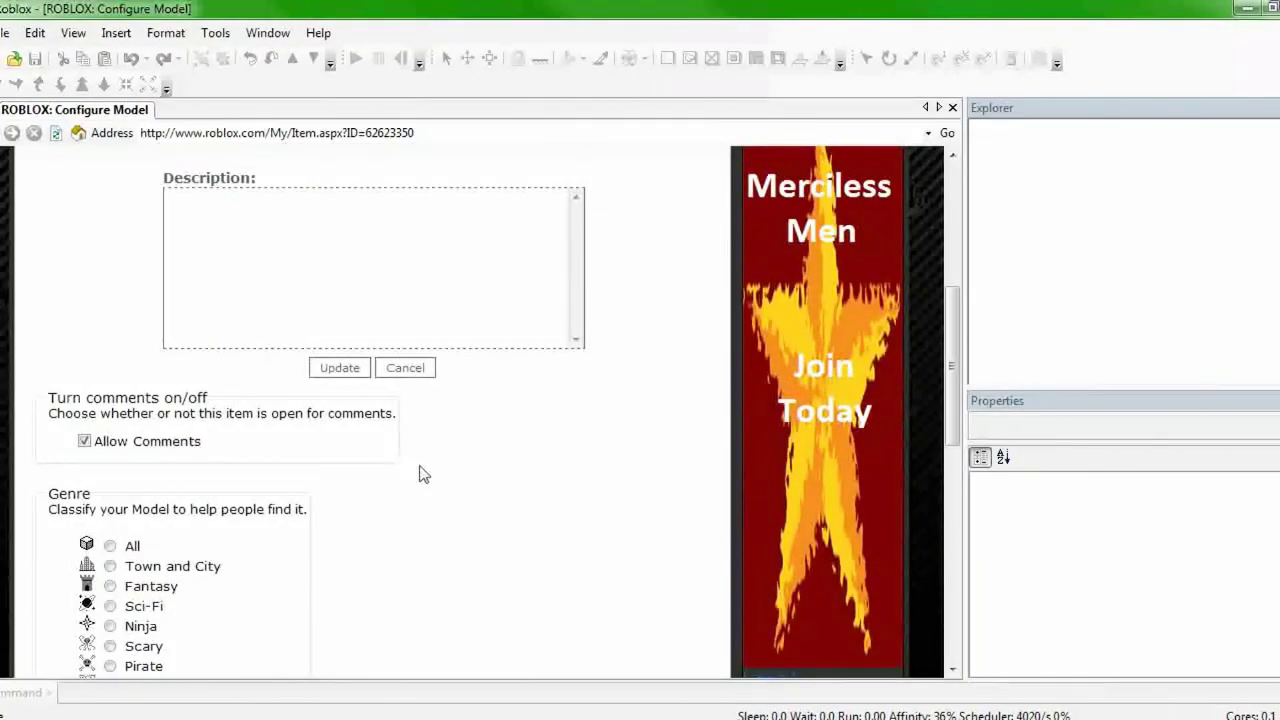
pyautogui.scroll(-4, 420, 474)
pyautogui.scroll(3, 420, 474)
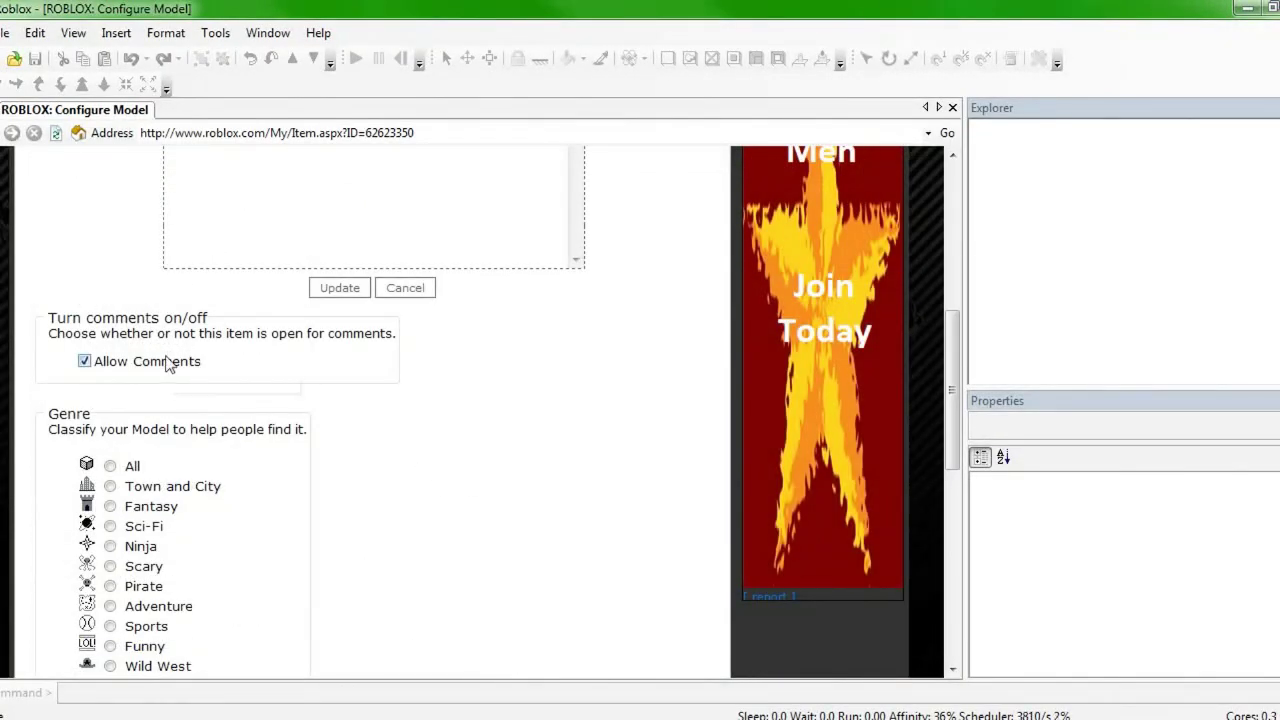
pyautogui.scroll(-5, 177, 366)
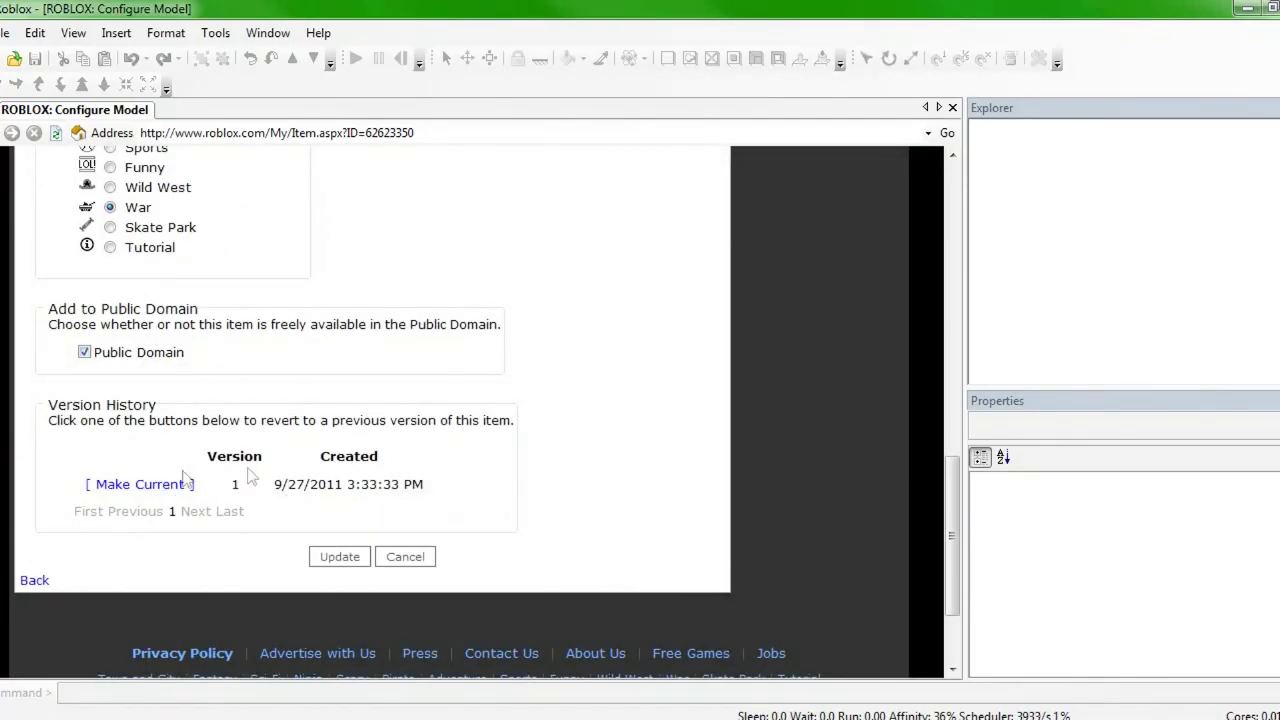
pyautogui.click(338, 557)
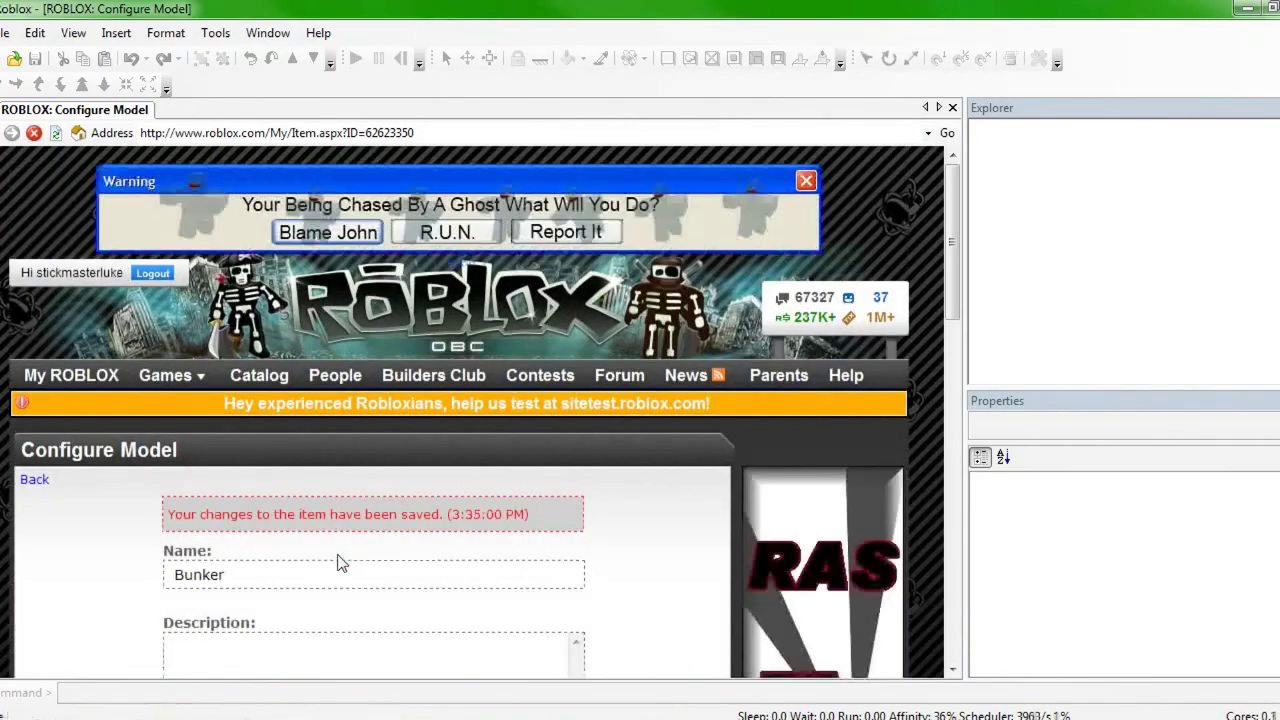
pyautogui.scroll(-1, 338, 563)
# Go back from Configure Model to the Bunker item page and check it lists War as the genre.
pyautogui.click(40, 400)
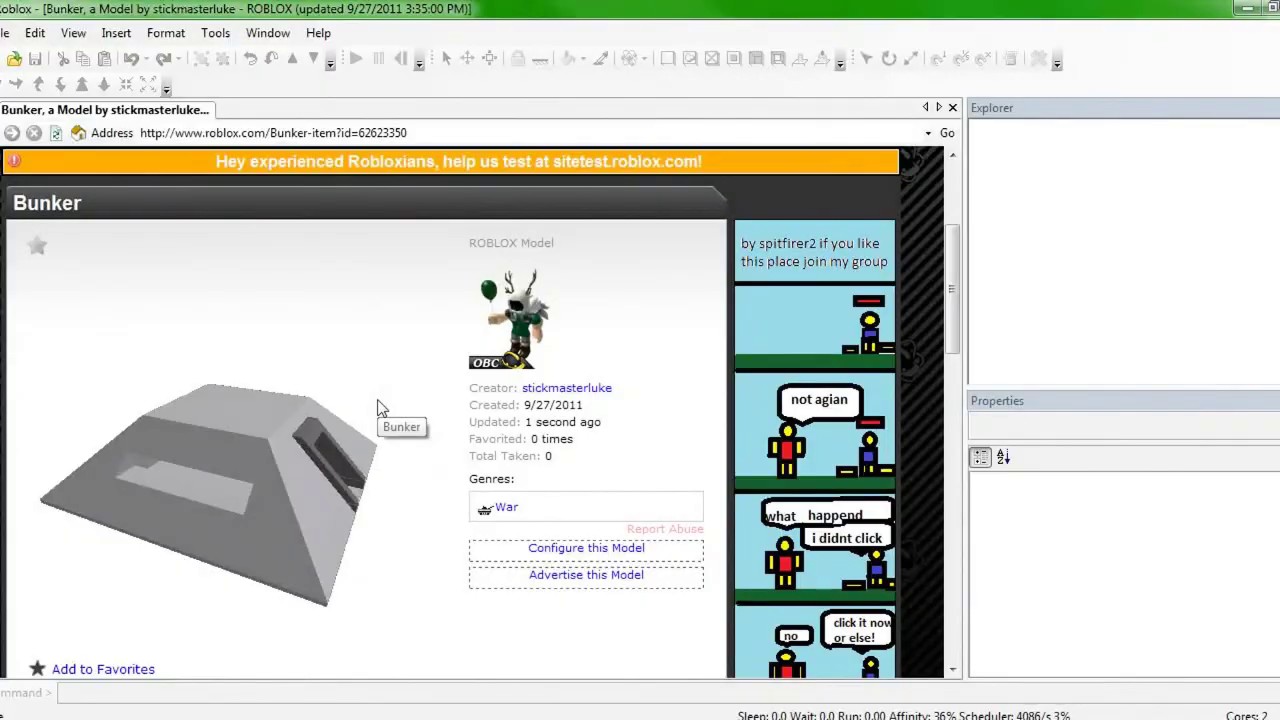
pyautogui.scroll(-1, 463, 472)
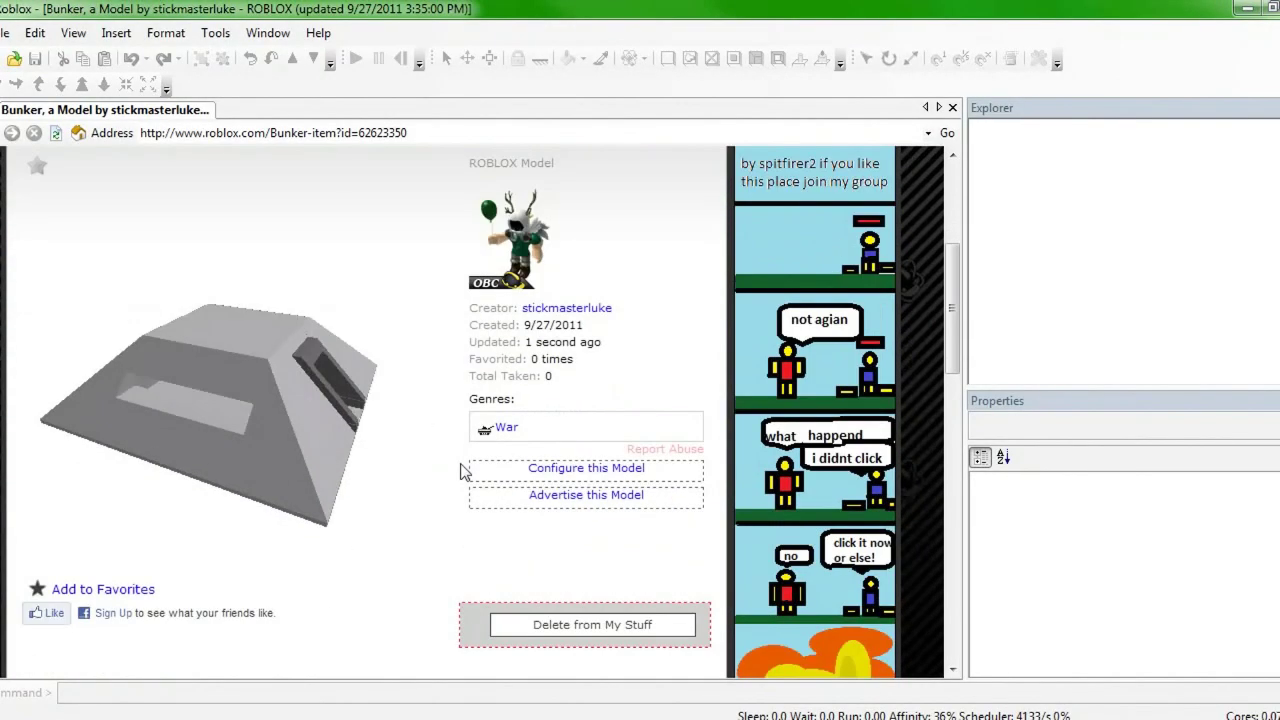